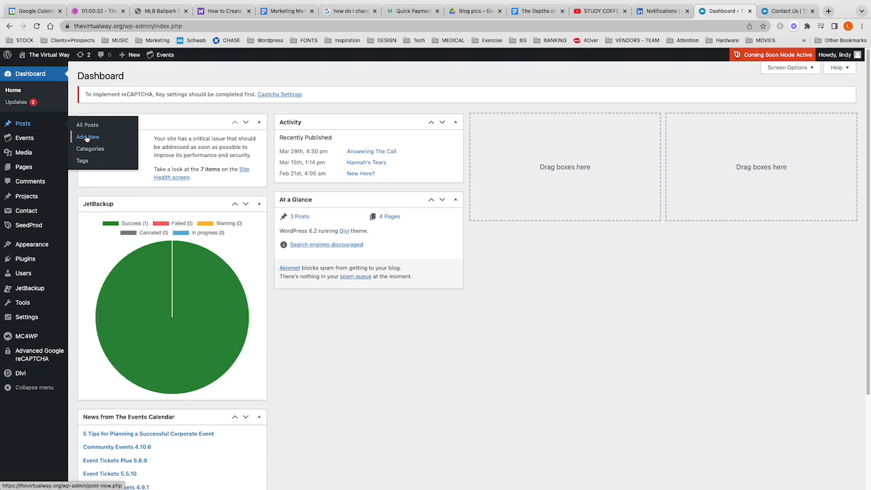
# Create a new post and title it "Come and Take a Rest", copied from the Google Doc "The Depths of Rest - BLOG".
pyautogui.click(87, 137)
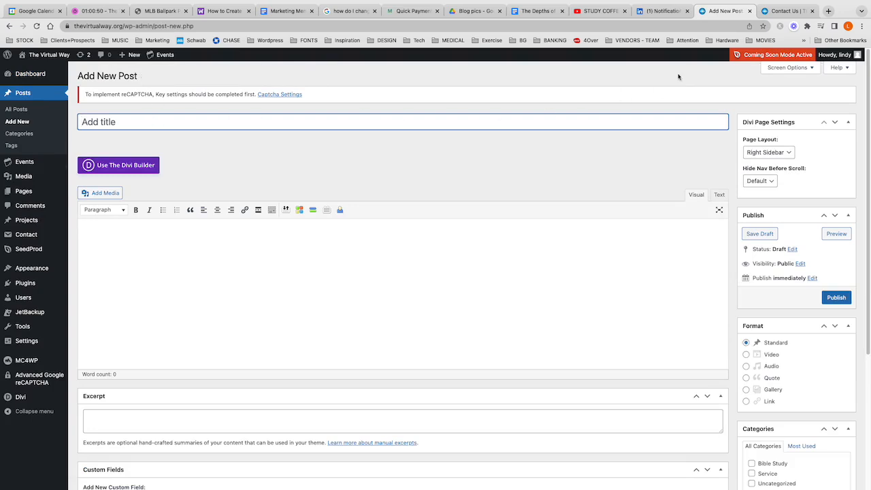
pyautogui.click(539, 12)
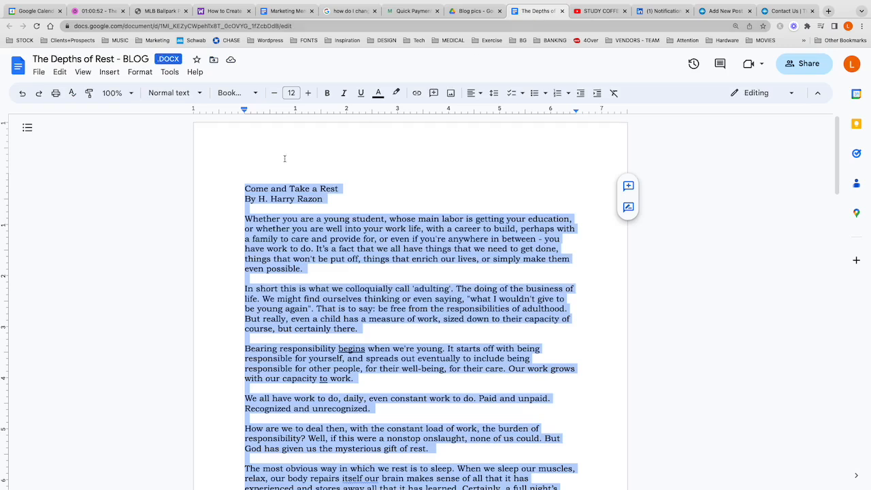
pyautogui.click(266, 190)
pyautogui.moveTo(245, 188); pyautogui.dragTo(353, 189)
pyautogui.press('super+c')
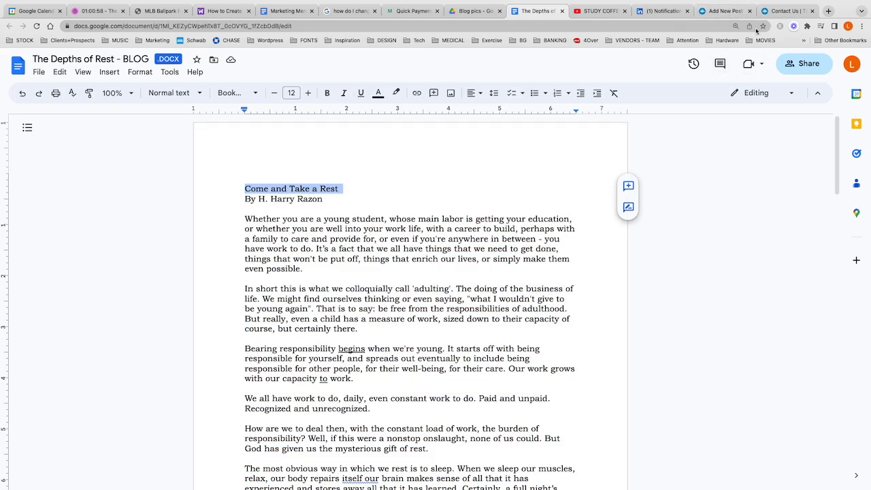
pyautogui.click(734, 12)
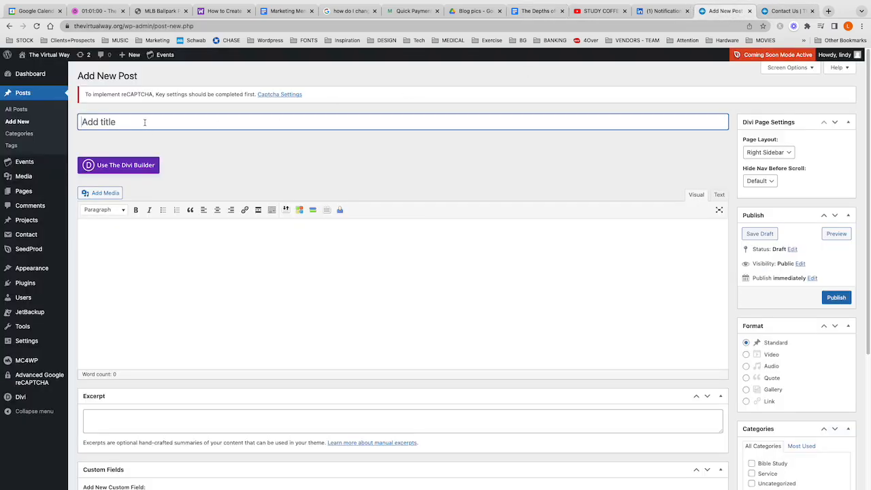
pyautogui.press('super+v')
# Enable the Divi Builder for the post and clone the layout of the existing post "Hannah's Tears".
pyautogui.click(121, 166)
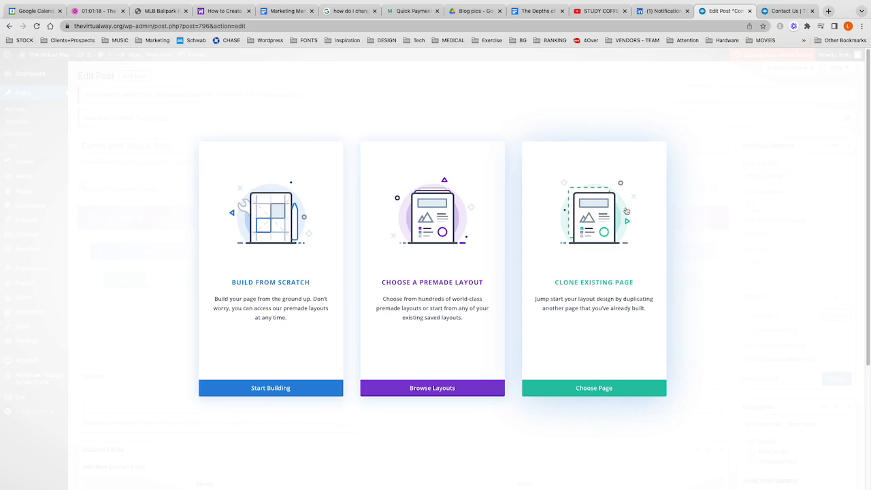
pyautogui.click(606, 391)
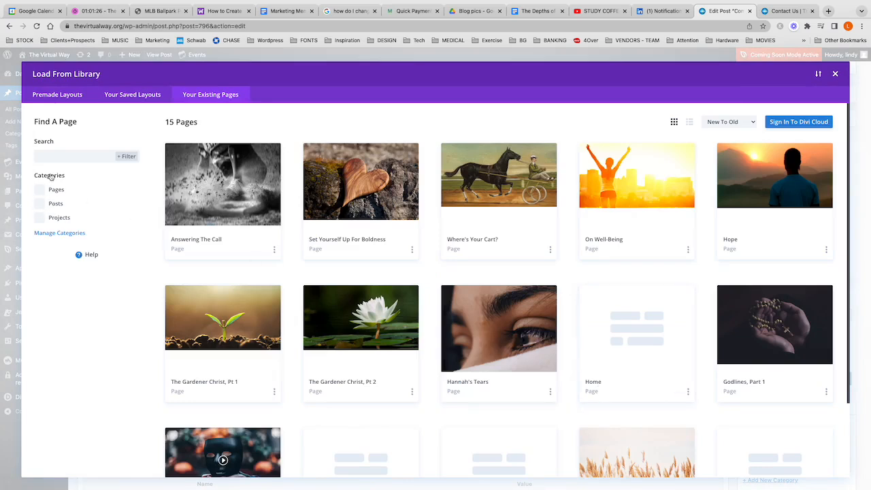
pyautogui.click(39, 204)
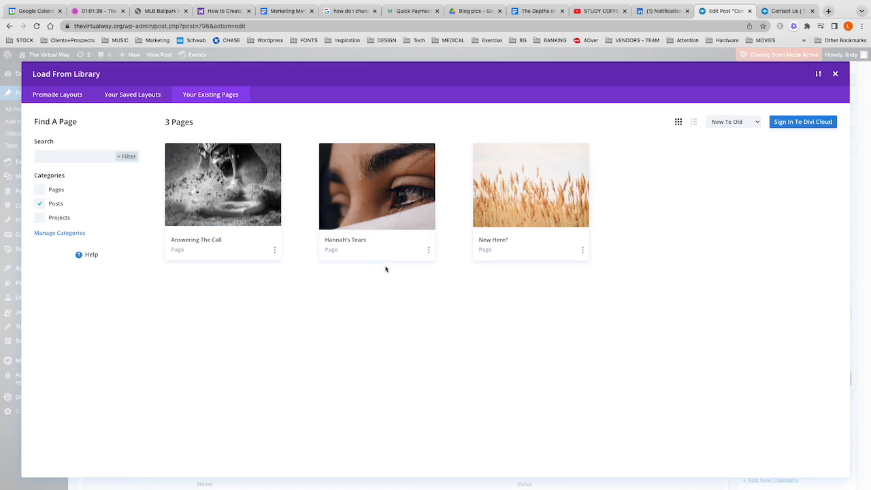
pyautogui.click(371, 205)
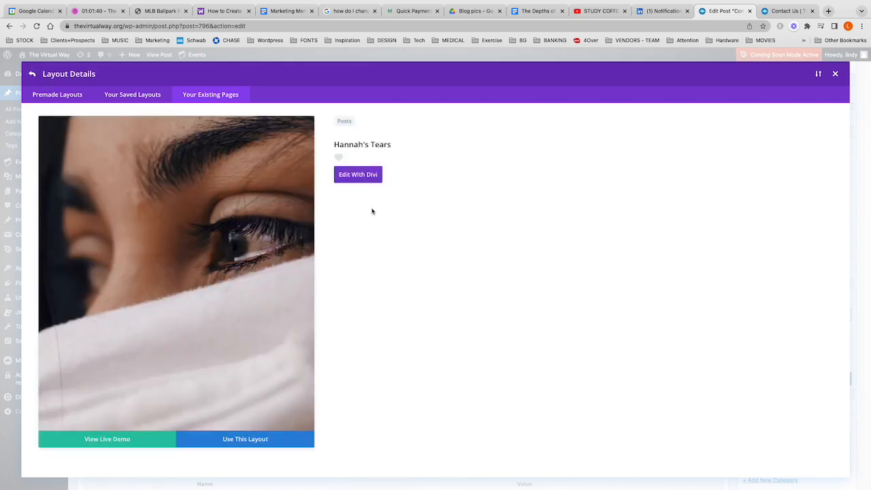
pyautogui.click(241, 441)
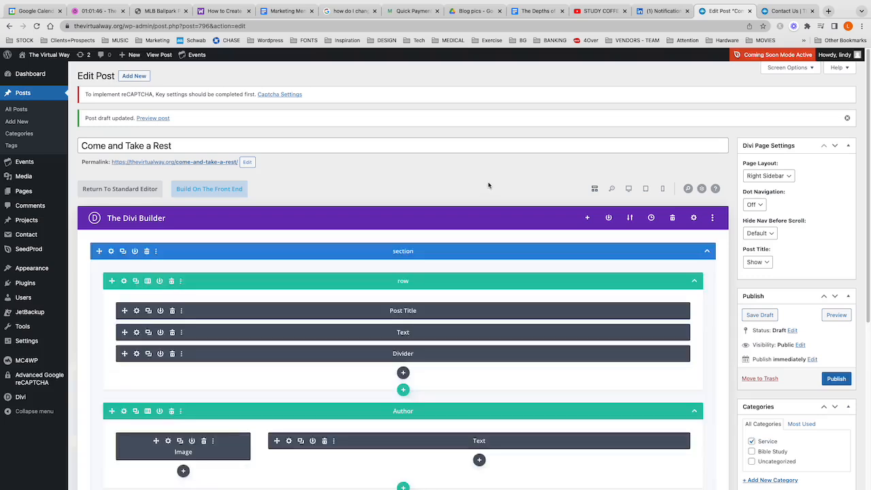
# Set the page-level Post Title option to Hide and review the Elements settings of the Post Title module.
pyautogui.click(759, 264)
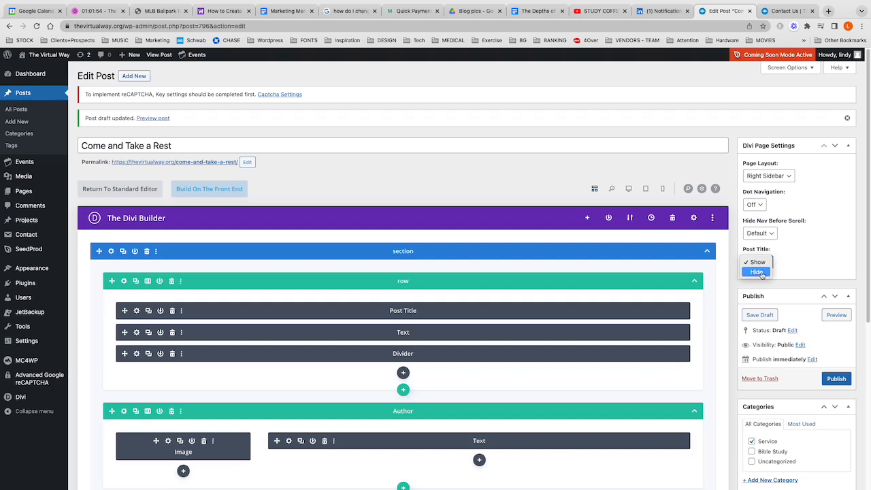
pyautogui.click(759, 273)
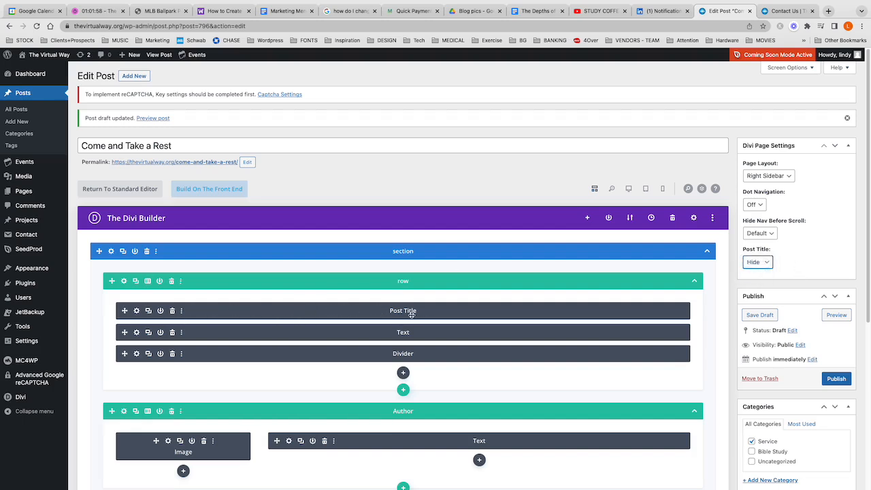
pyautogui.click(136, 311)
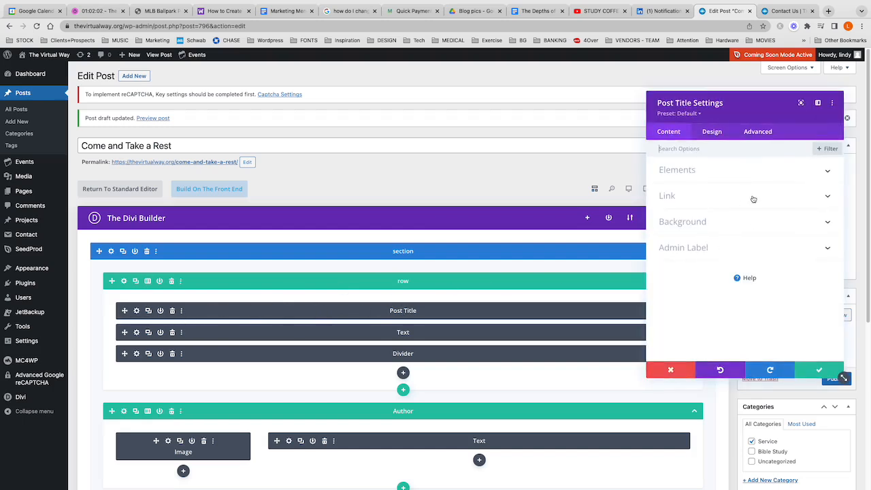
pyautogui.click(699, 172)
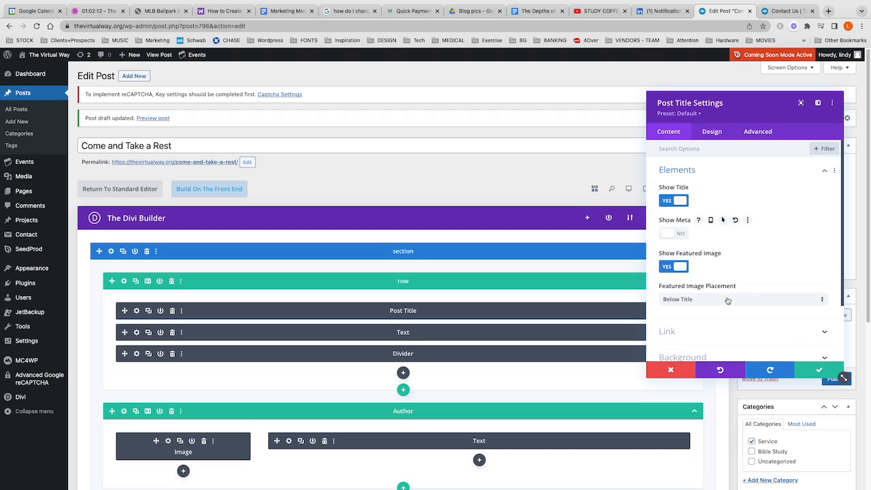
pyautogui.click(818, 371)
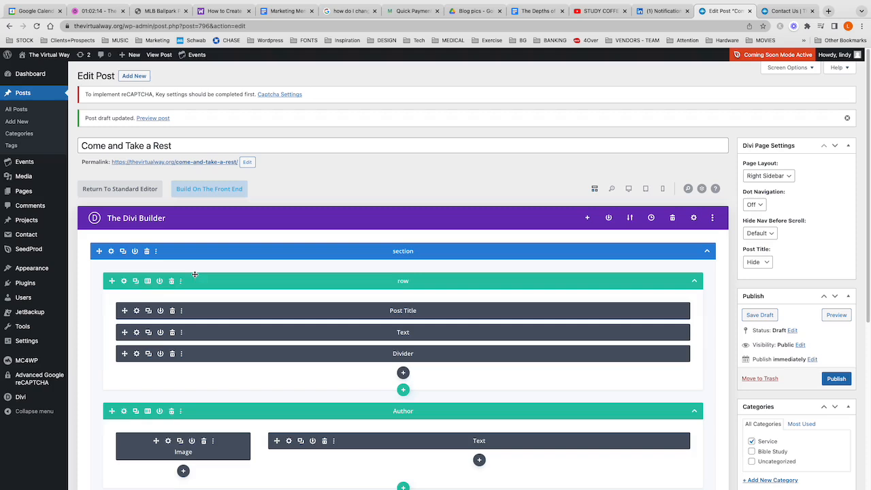
# Replace the body of the first row's Text module with the article text from the Google Doc, without its title and byline.
pyautogui.click(136, 332)
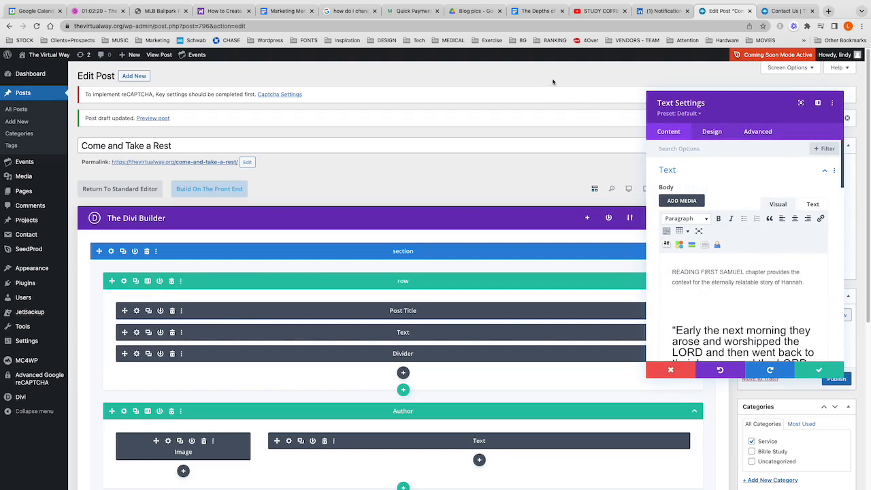
pyautogui.click(539, 14)
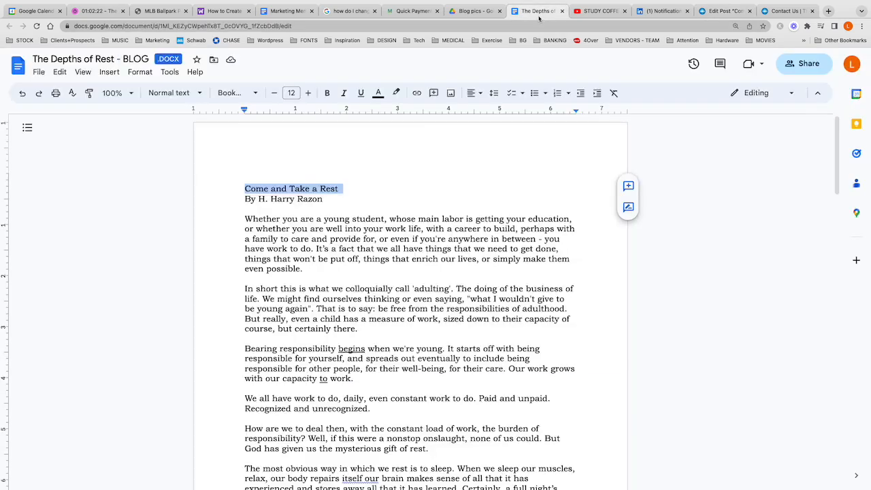
pyautogui.moveTo(247, 215); pyautogui.dragTo(590, 488)
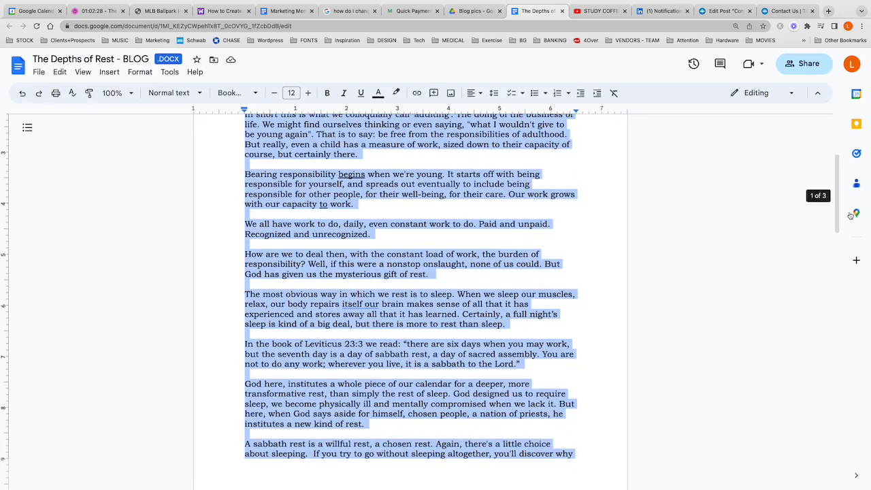
pyautogui.moveTo(838, 222); pyautogui.dragTo(832, 308)
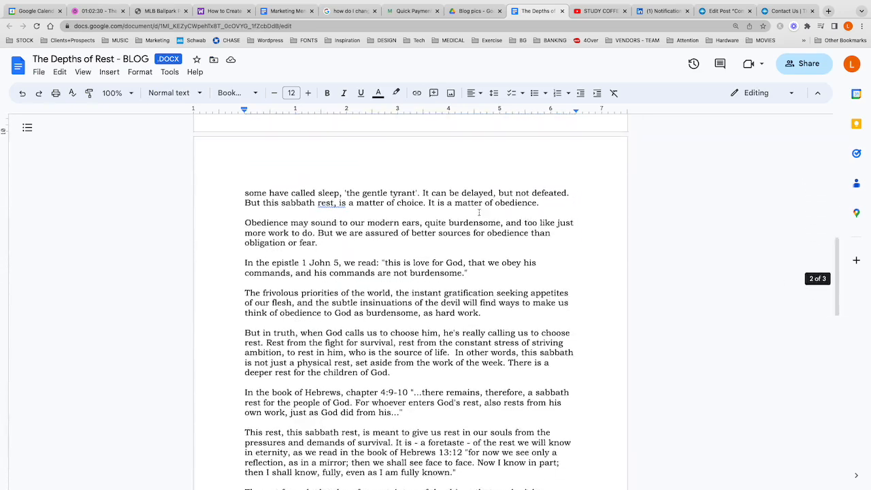
pyautogui.moveTo(245, 192); pyautogui.dragTo(734, 438)
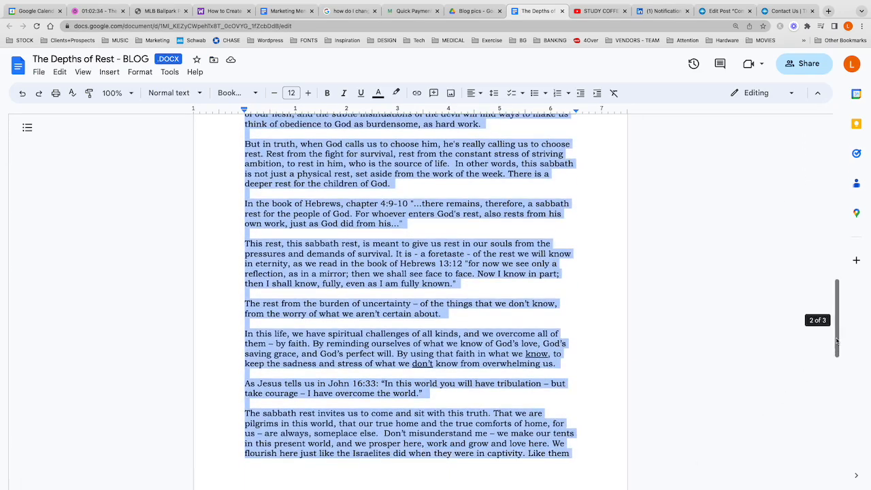
pyautogui.scroll(-5, 431, 318)
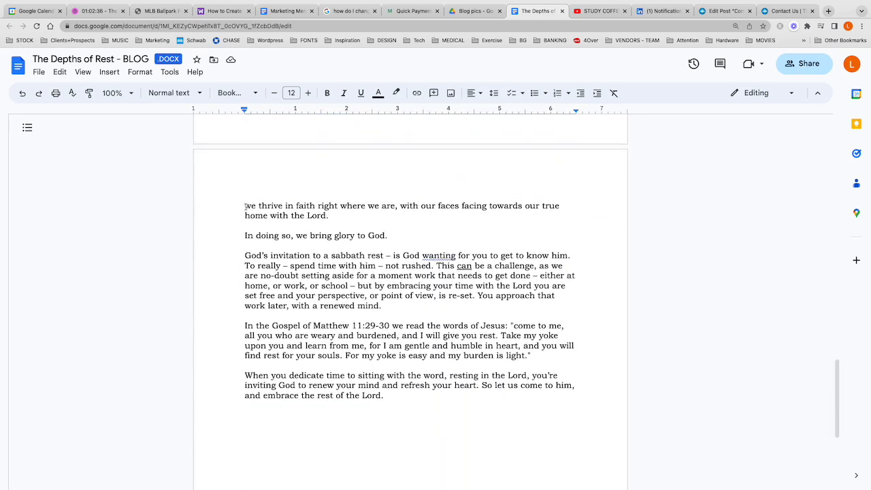
pyautogui.moveTo(245, 207); pyautogui.dragTo(505, 473)
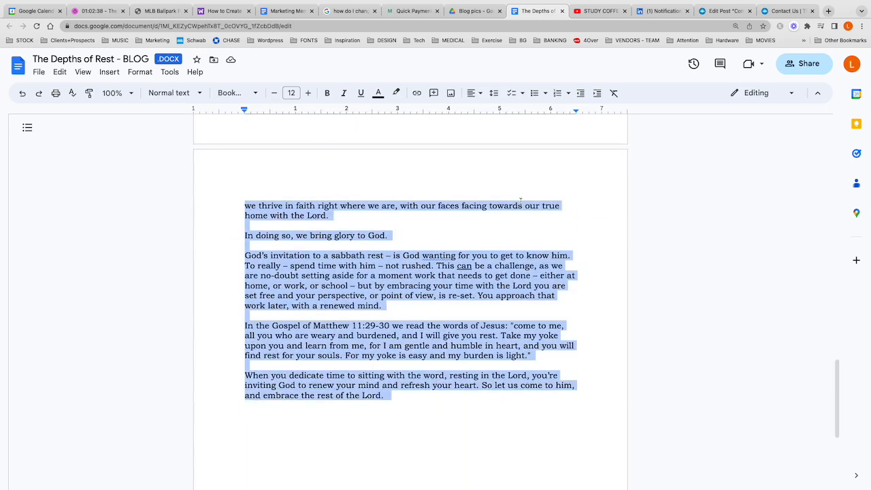
pyautogui.click(725, 11)
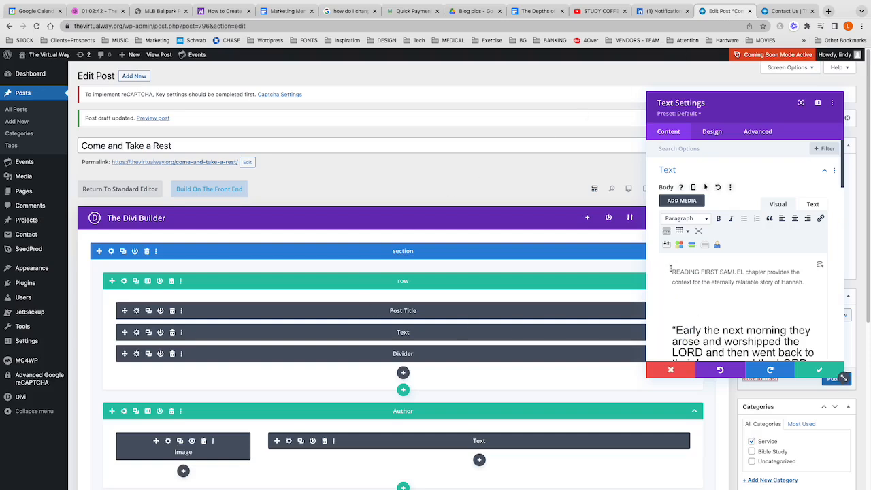
pyautogui.moveTo(670, 269); pyautogui.dragTo(722, 417)
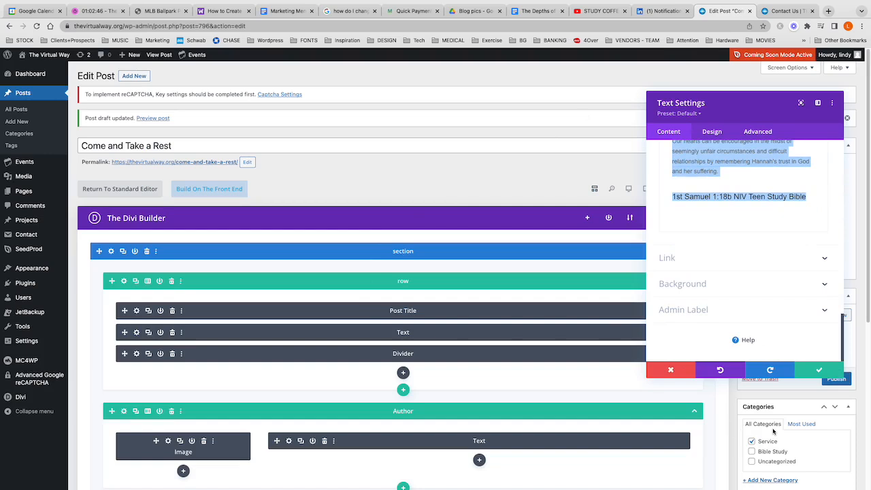
pyautogui.hotkey('ctrl', 'v')
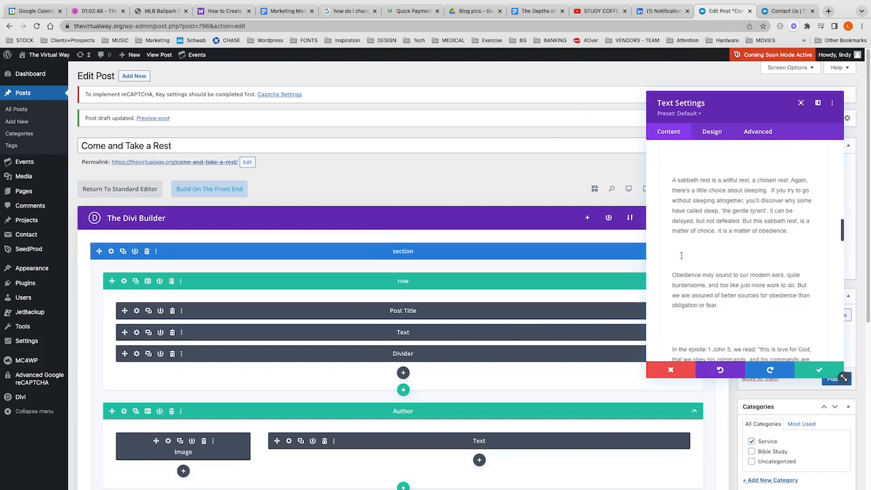
# Delete the empty paragraphs in the article body from "A sabbath rest is a willful rest" down to "The rest from the burden of uncertainty".
pyautogui.click(715, 262)
pyautogui.press('BackSpace')
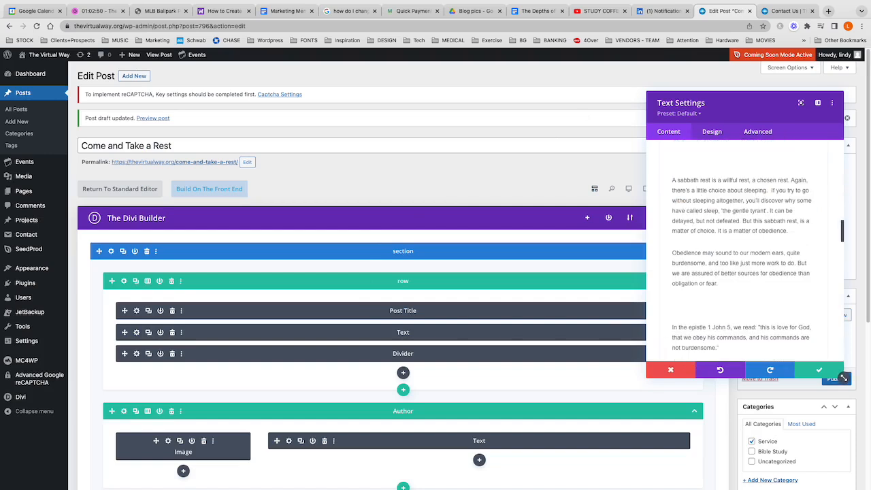
pyautogui.press('BackSpace')
pyautogui.moveTo(844, 232); pyautogui.dragTo(844, 246)
pyautogui.click(672, 253)
pyautogui.scroll(-3, 742, 252)
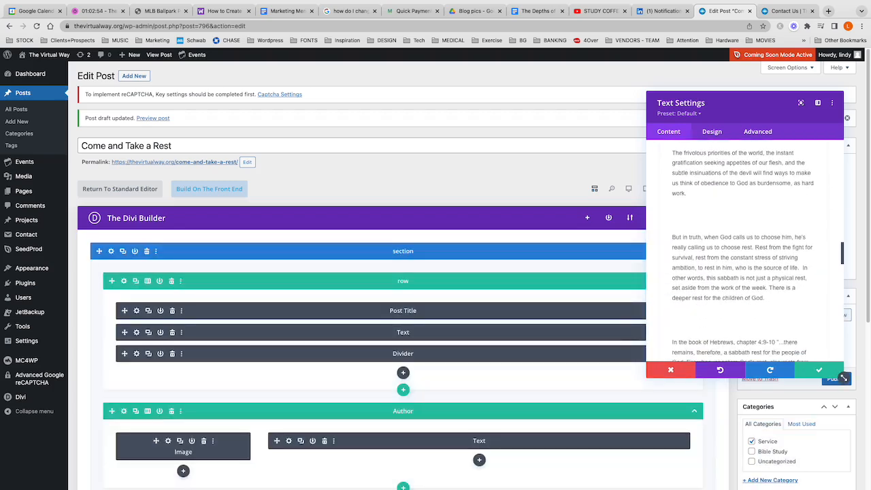
pyautogui.press('BackSpace')
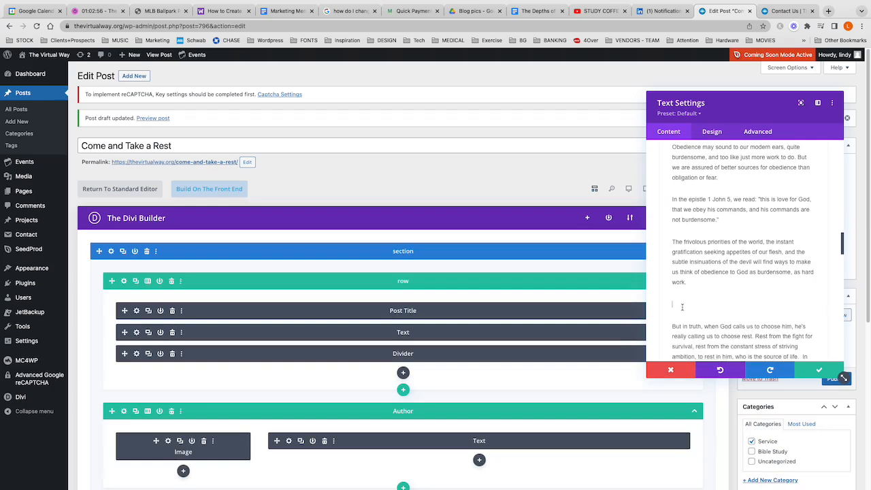
pyautogui.press('BackSpace')
pyautogui.scroll(-6, 749, 252)
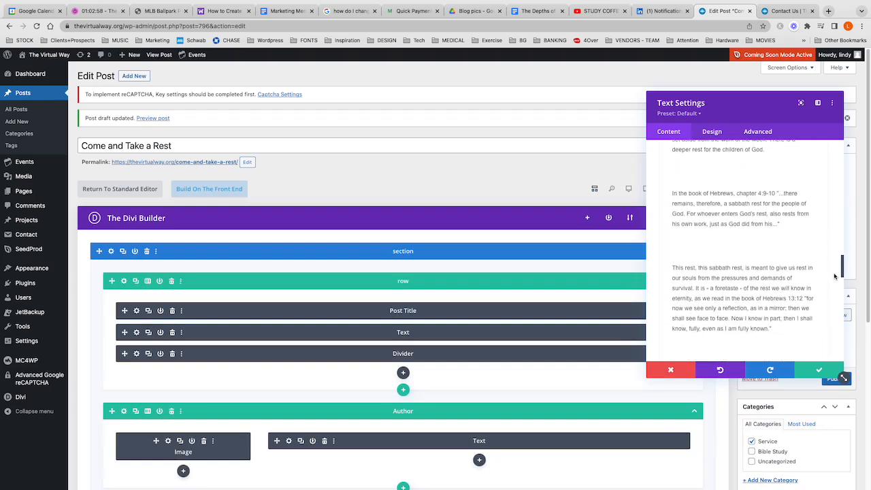
pyautogui.press('BackSpace')
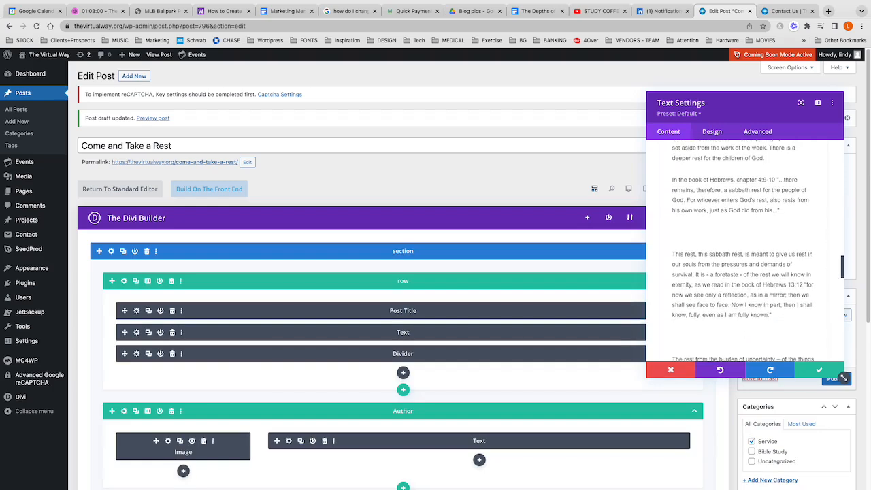
pyautogui.click(694, 232)
pyautogui.press('BackSpace')
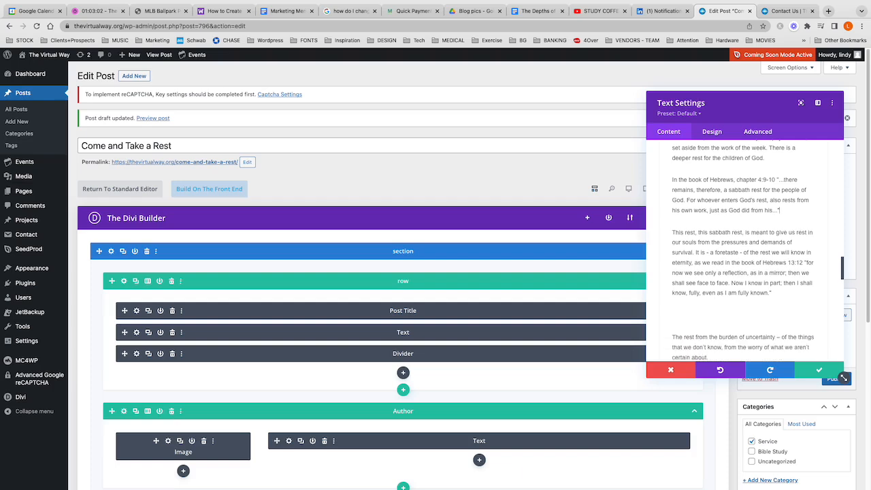
pyautogui.press('BackSpace')
pyautogui.scroll(-4, 742, 252)
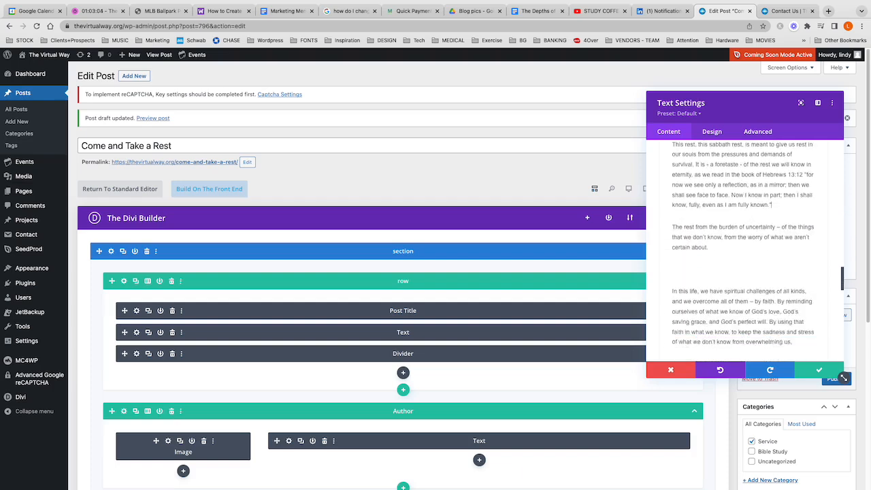
# Delete the remaining empty paragraphs from "The rest from the burden of uncertainty" down to the closing paragraph "When you dedicate time".
pyautogui.scroll(-5, 742, 252)
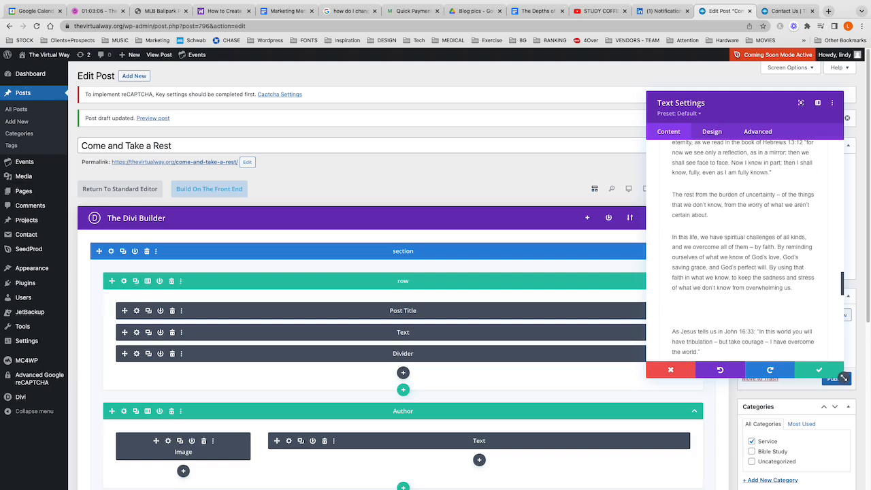
pyautogui.click(673, 196)
pyautogui.press('BackSpace')
pyautogui.click(673, 238)
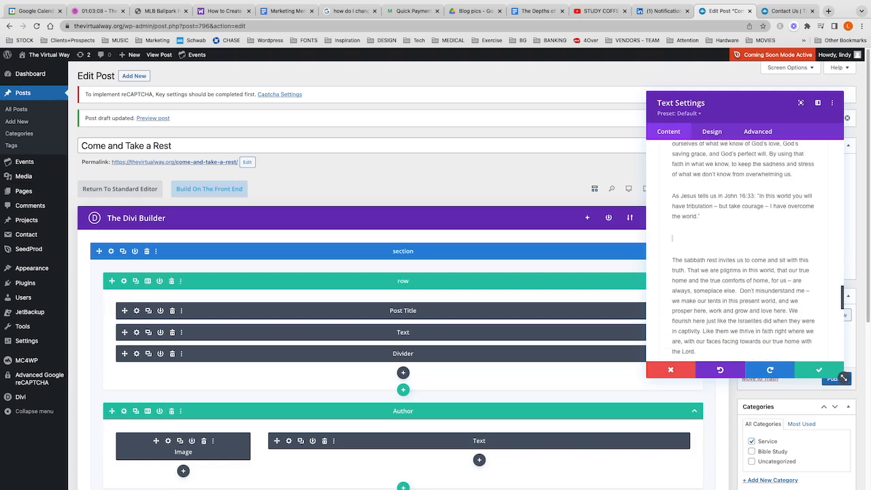
pyautogui.press('BackSpace')
pyautogui.scroll(-3, 742, 252)
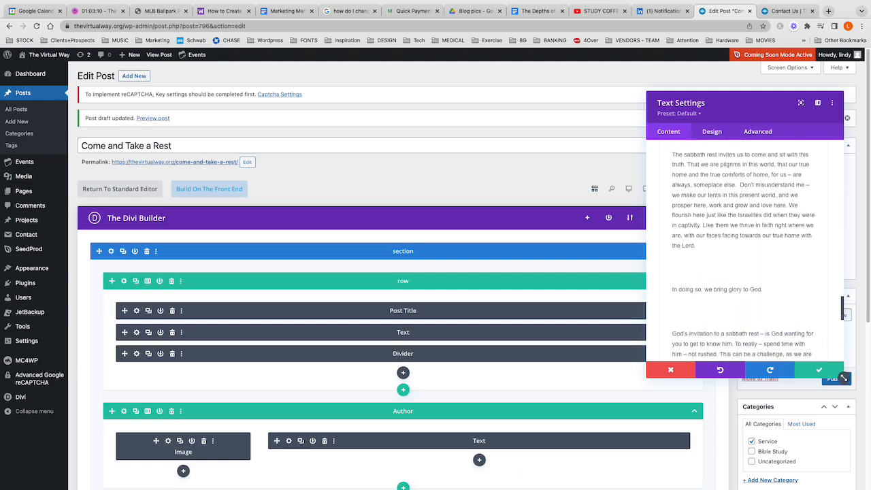
pyautogui.press('BackSpace')
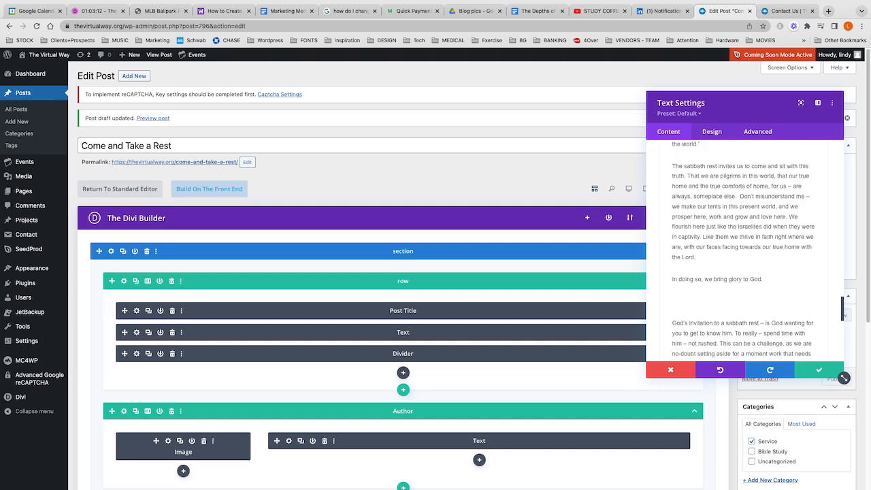
pyautogui.press('BackSpace')
pyautogui.scroll(-5, 742, 252)
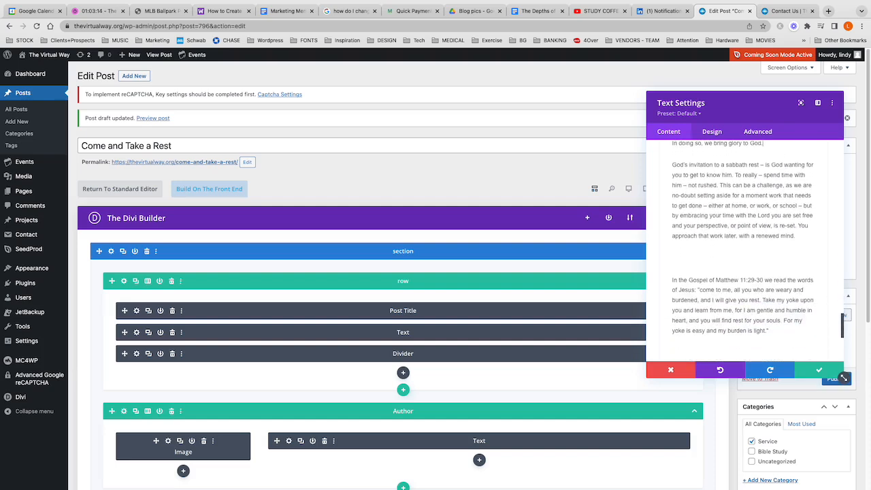
pyautogui.press('BackSpace')
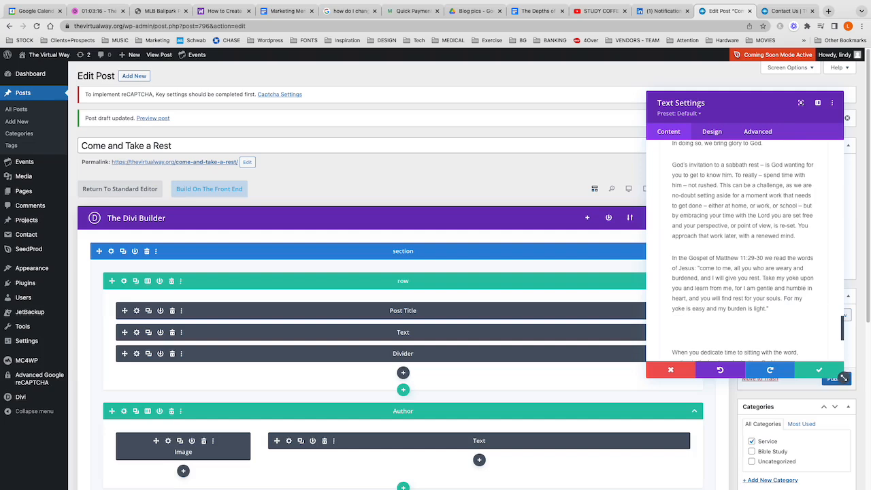
pyautogui.scroll(-3, 742, 251)
pyautogui.press('BackSpace')
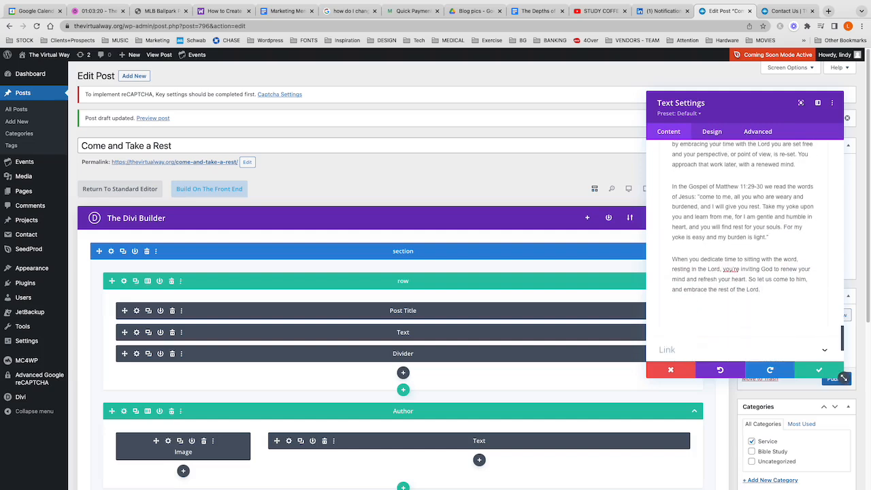
# Format the "As Jesus tells us in John 16:33" paragraph as Heading 2 and save the Text module's settings.
pyautogui.scroll(10, 844, 377)
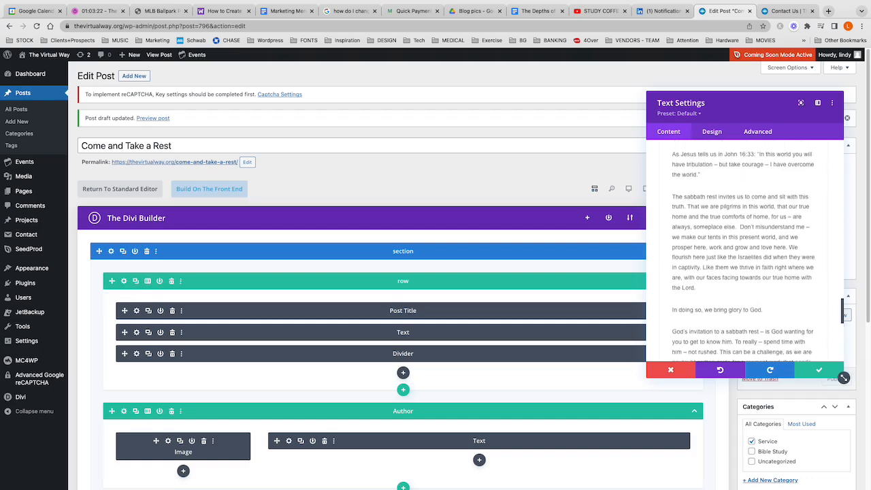
pyautogui.scroll(3, 844, 377)
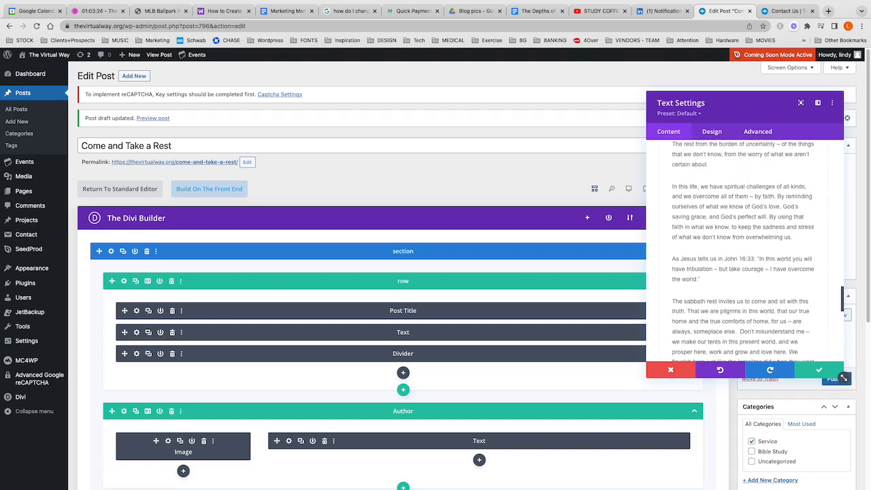
pyautogui.scroll(1, 844, 378)
pyautogui.moveTo(672, 281); pyautogui.dragTo(703, 302)
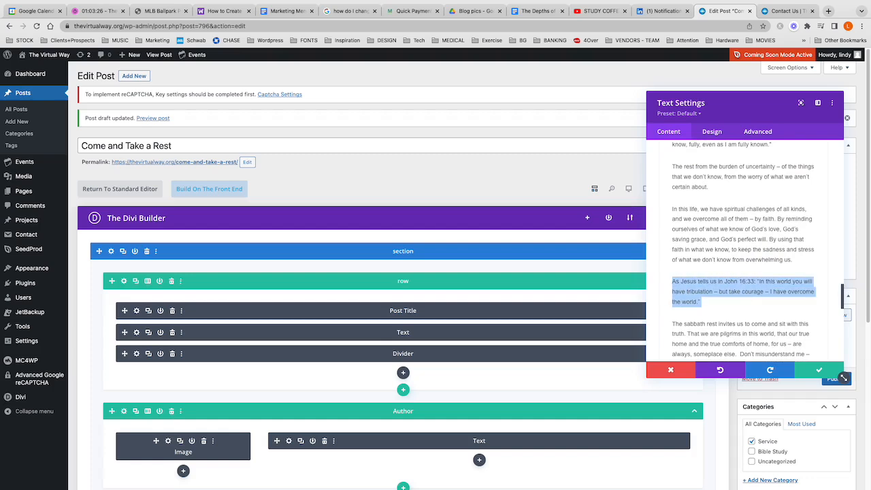
pyautogui.scroll(10, 744, 272)
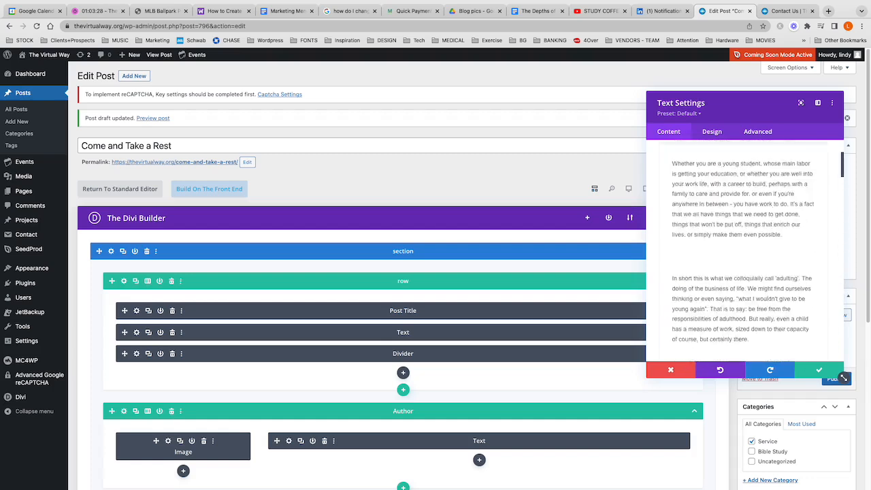
pyautogui.click(686, 219)
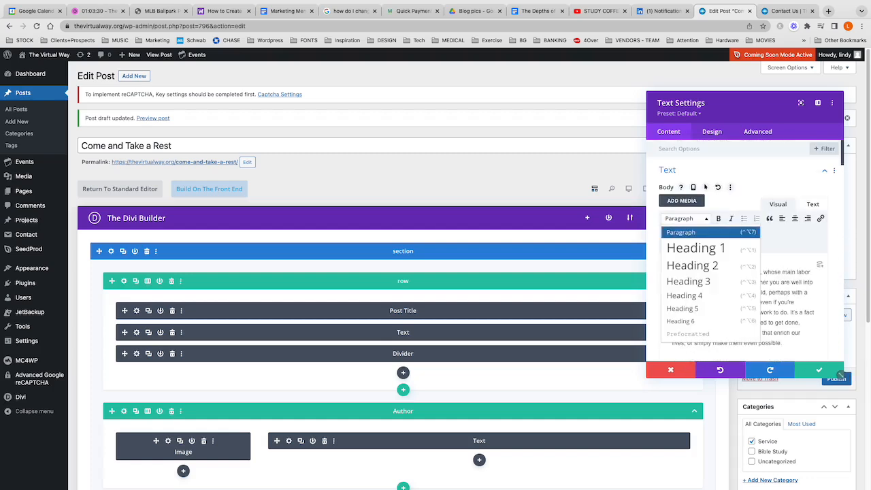
pyautogui.click(688, 263)
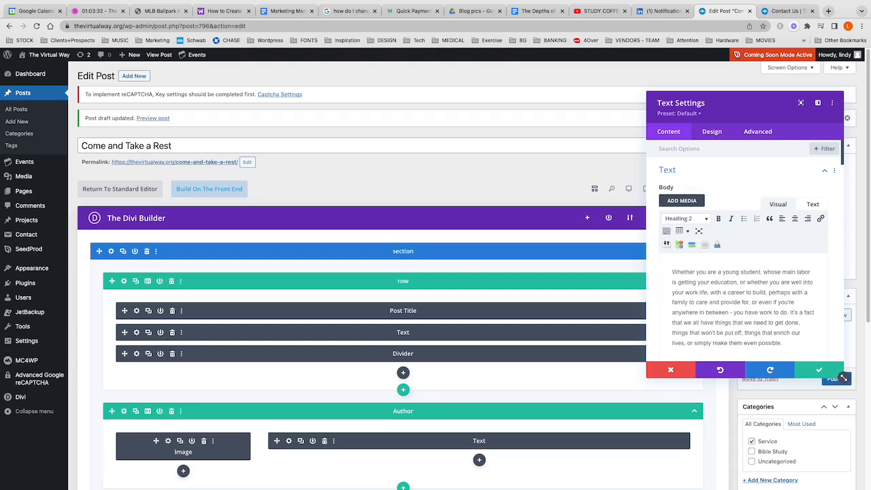
pyautogui.click(819, 370)
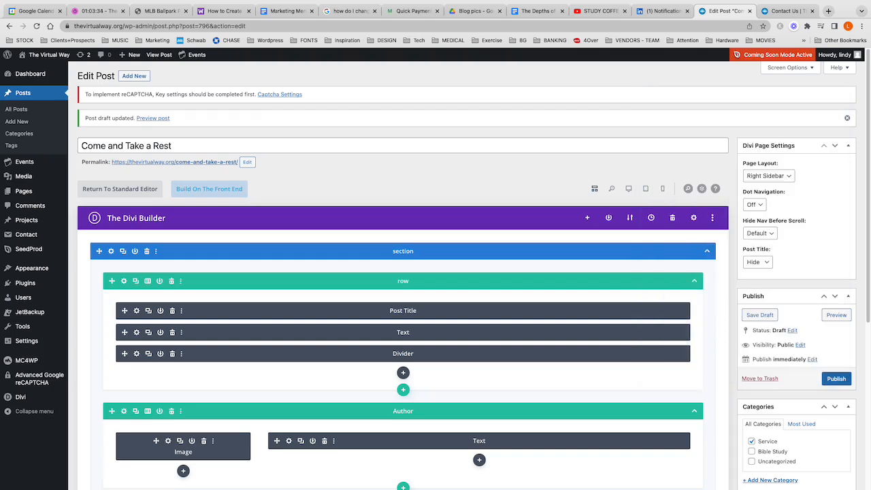
# Save the post draft, review its preview from the title down to the author section, and close the preview.
pyautogui.click(759, 315)
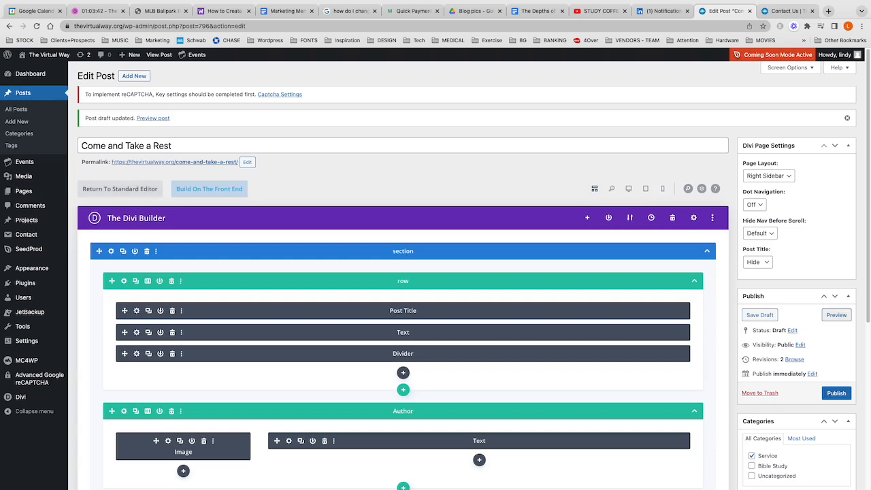
pyautogui.click(837, 315)
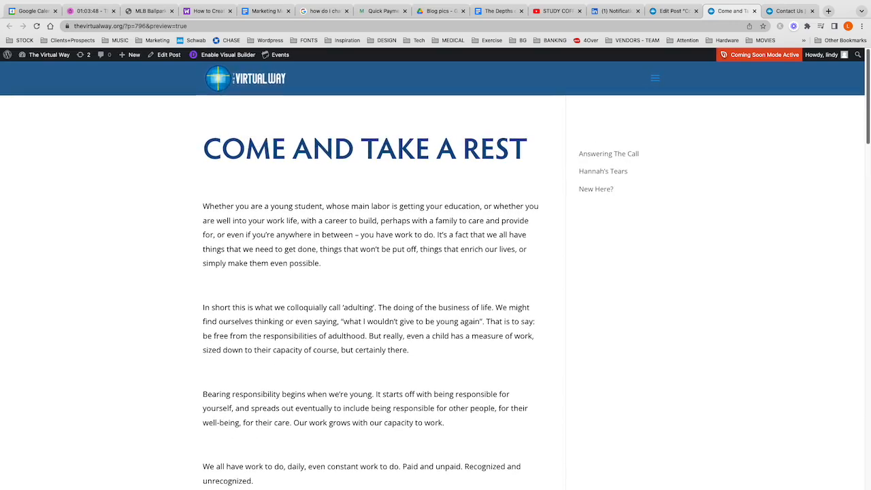
pyautogui.scroll(-3, 436, 273)
pyautogui.scroll(-15, 435, 272)
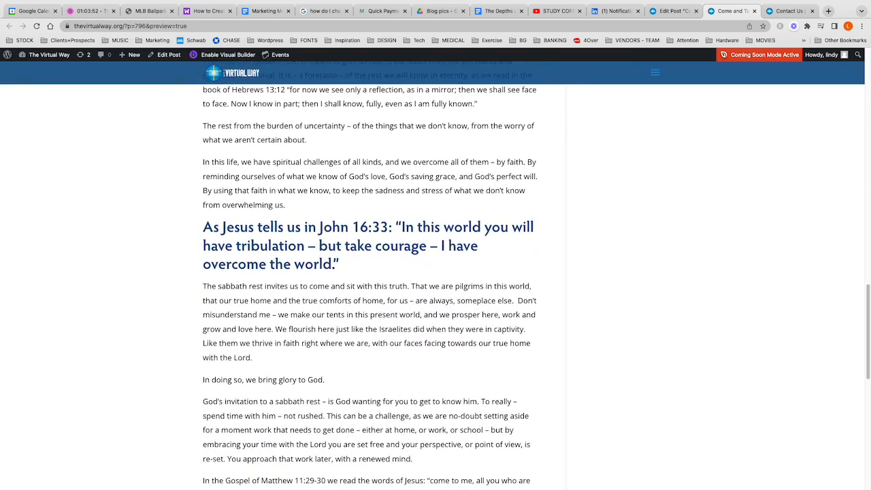
pyautogui.scroll(-5, 370, 272)
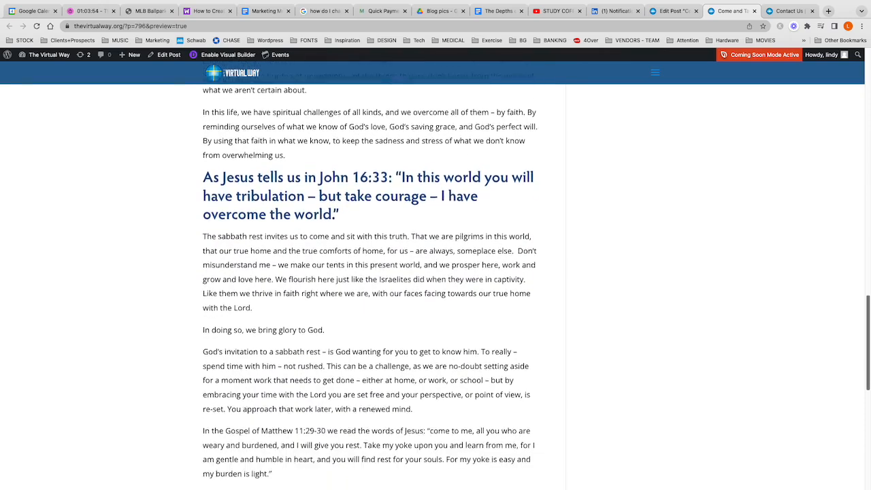
pyautogui.scroll(-1, 436, 276)
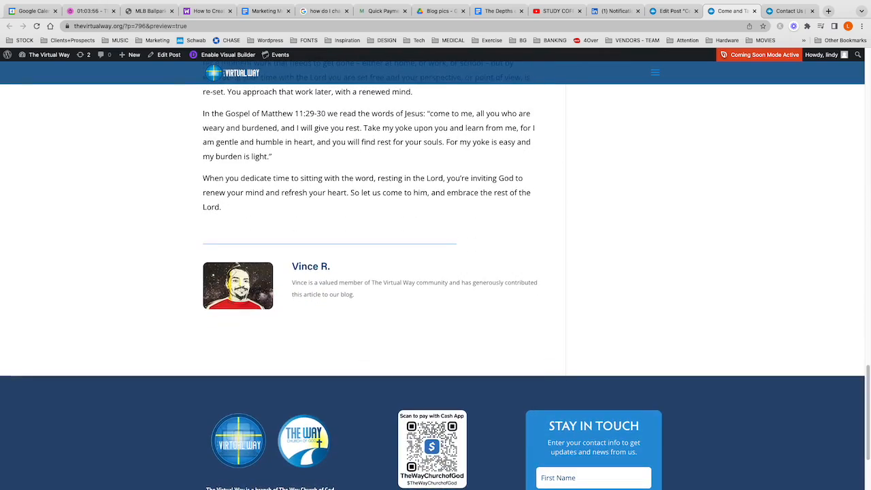
pyautogui.scroll(4, 436, 275)
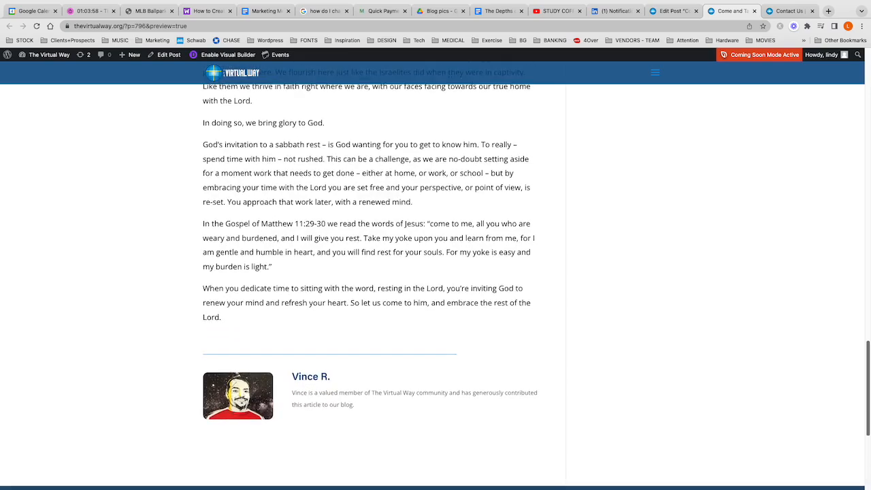
pyautogui.scroll(15, 370, 272)
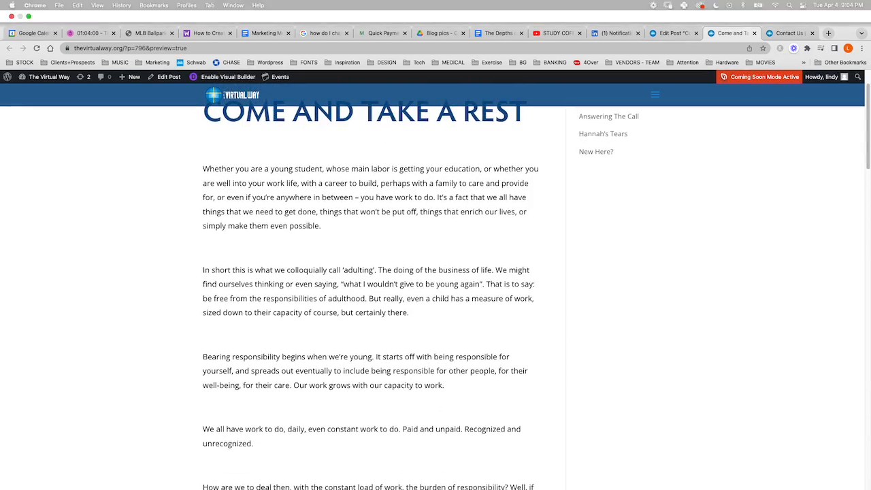
pyautogui.click(673, 32)
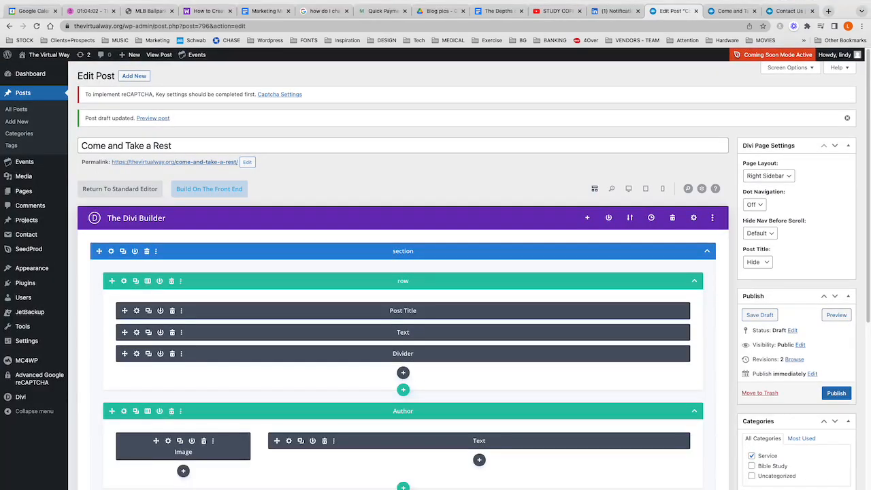
pyautogui.click(732, 11)
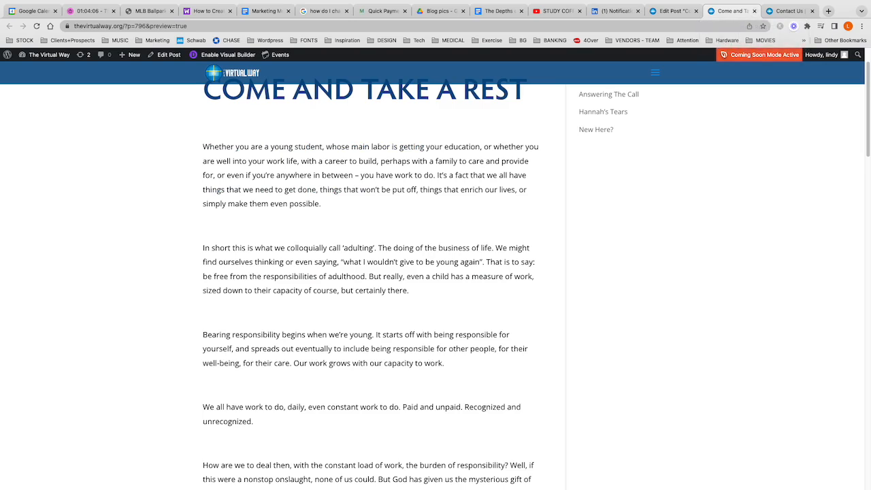
pyautogui.click(754, 11)
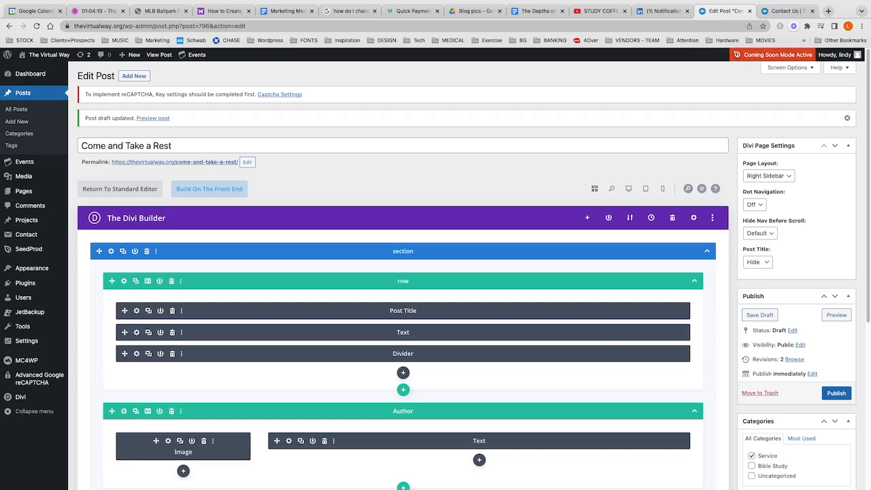
# Open the post in the front-end visual builder and open the settings of the author section's Image module.
pyautogui.click(209, 189)
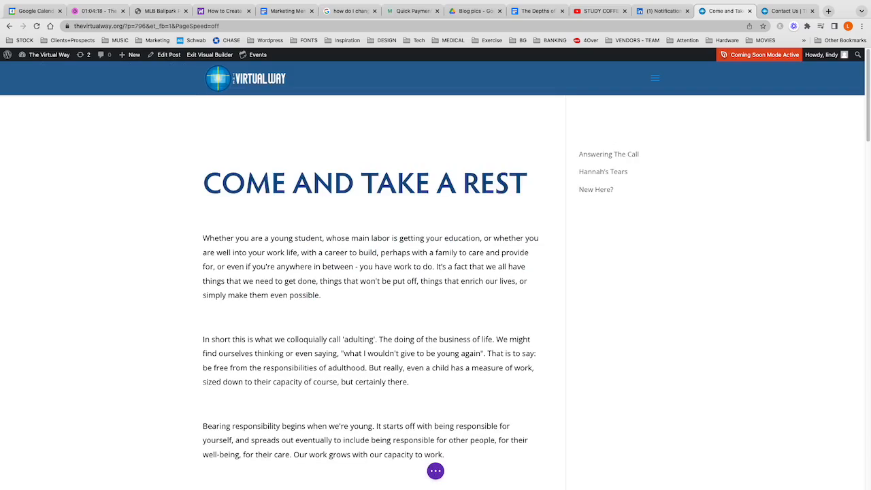
pyautogui.scroll(-15, 435, 272)
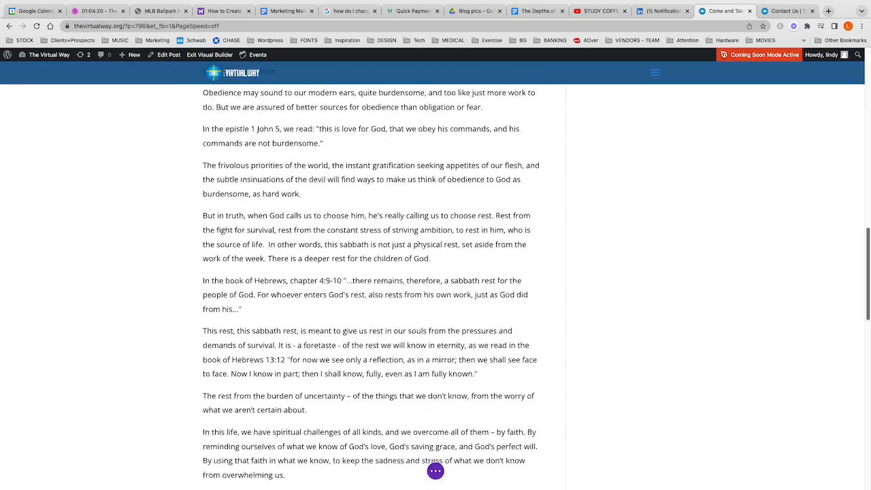
pyautogui.scroll(-10, 436, 272)
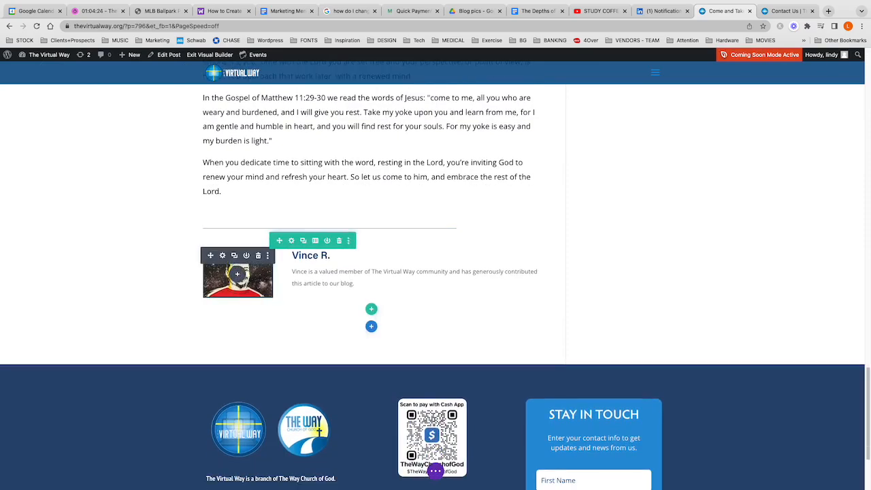
pyautogui.click(222, 256)
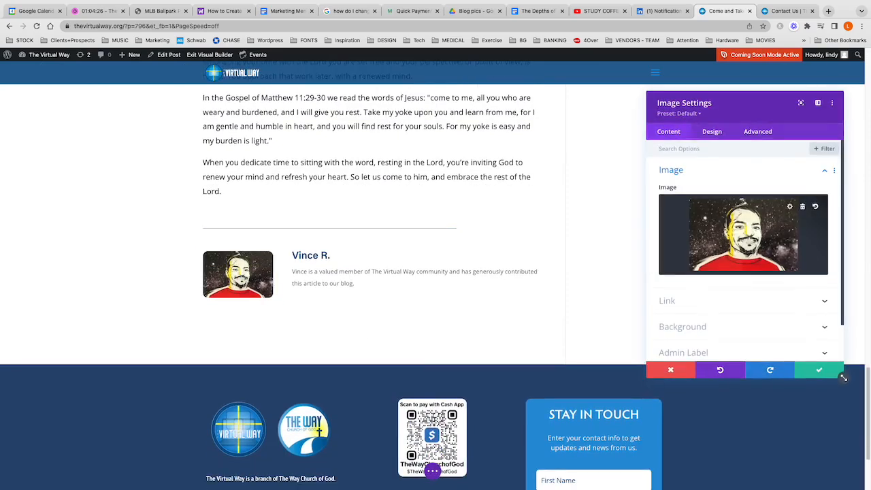
# Upload the new author's portrait PNG from the Website project's Blog folder as the replacement for the author image.
pyautogui.click(743, 235)
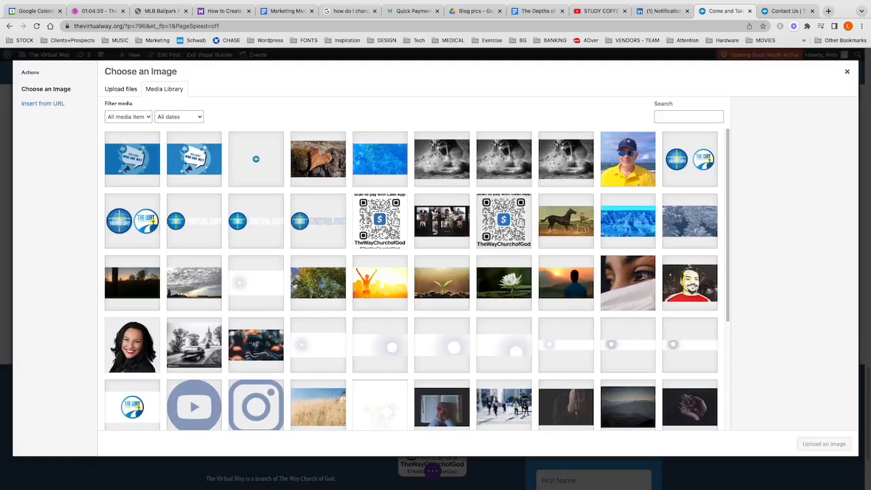
pyautogui.click(121, 89)
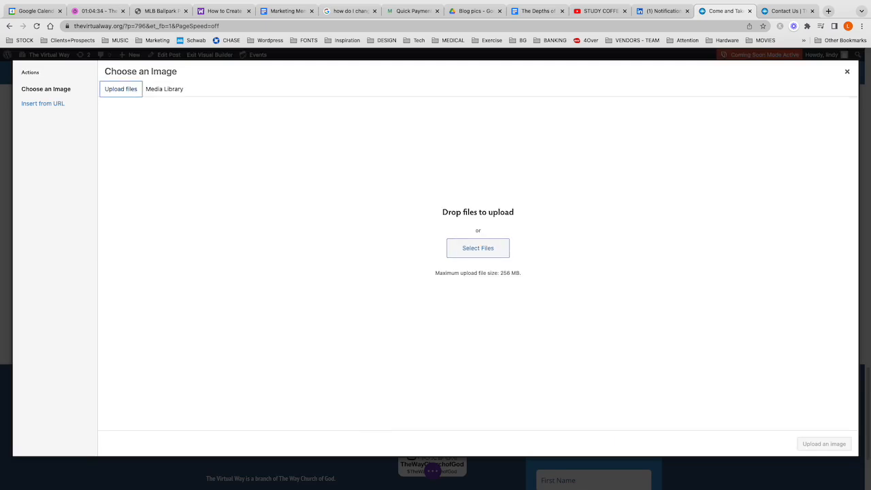
pyautogui.click(478, 248)
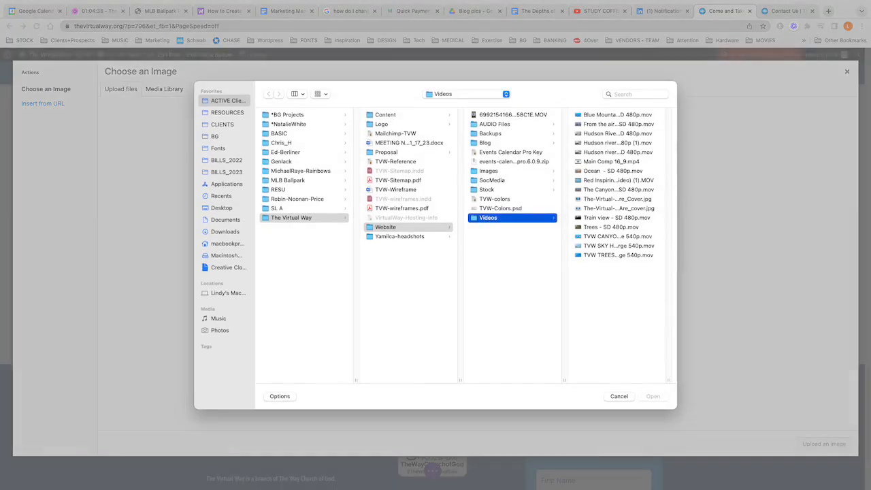
pyautogui.click(485, 143)
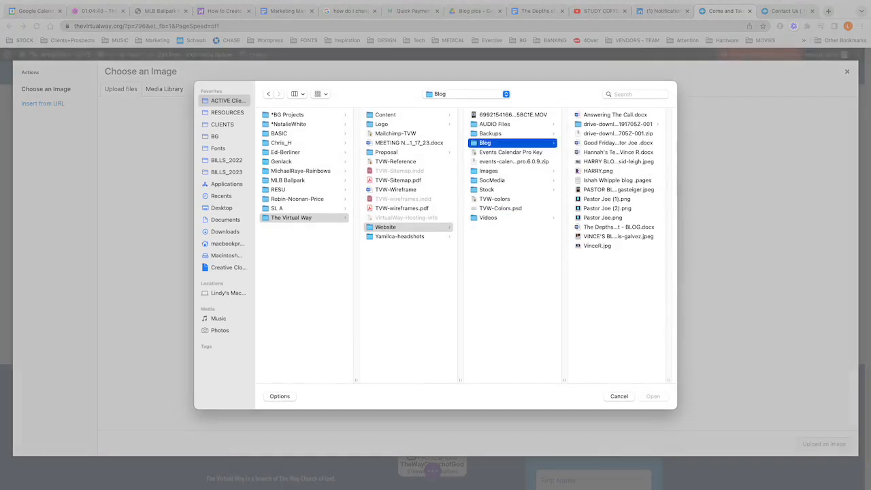
pyautogui.click(599, 171)
pyautogui.press('Return')
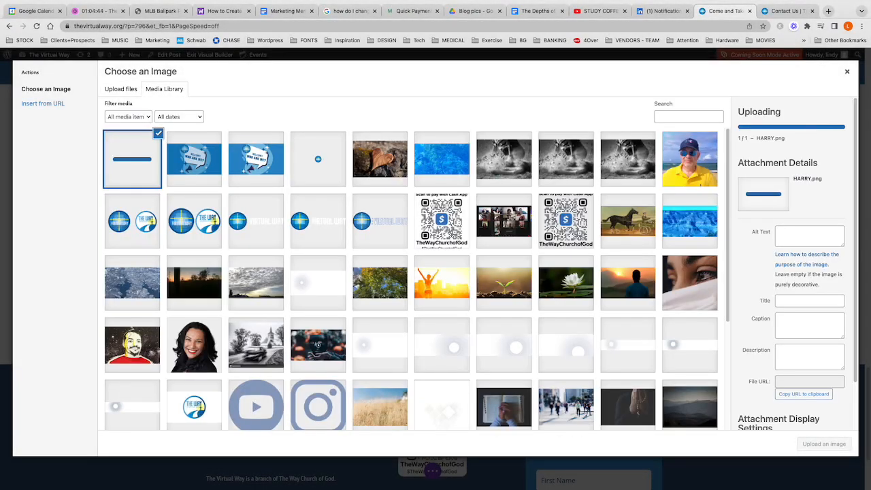
# Give the uploaded portrait the alt text "Author image", insert it in the author section, and save the Image module.
pyautogui.click(809, 202)
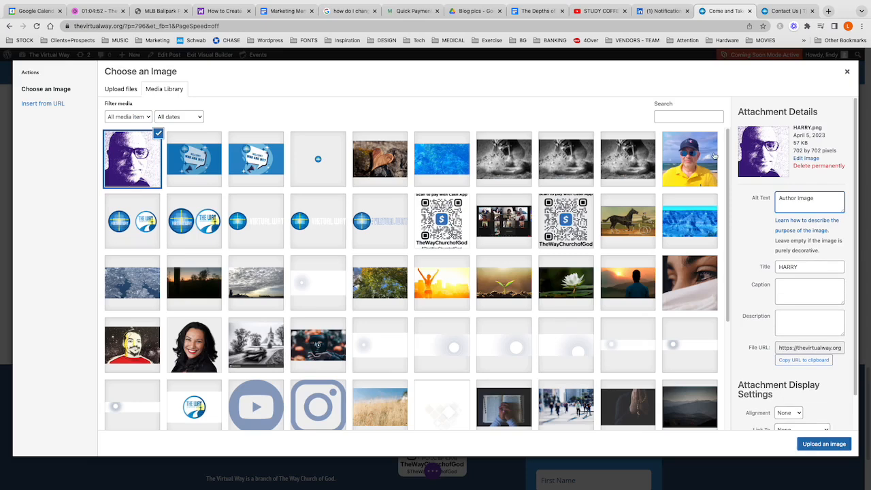
pyautogui.click(820, 442)
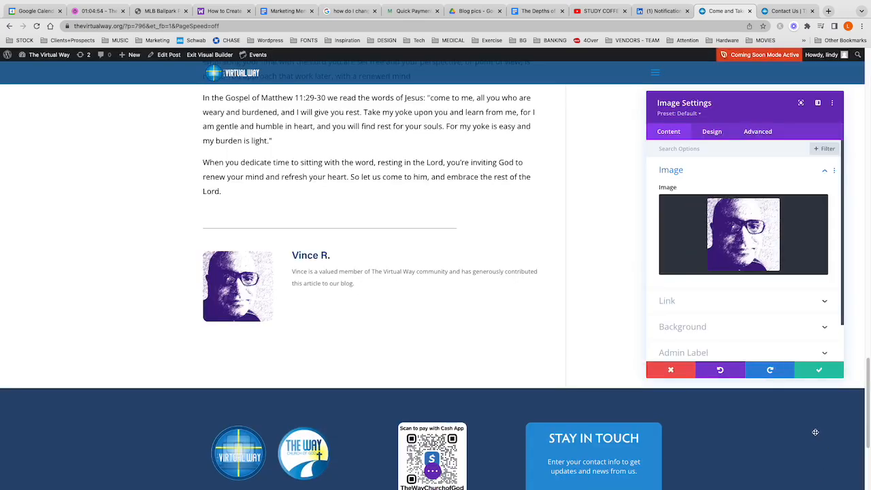
pyautogui.click(820, 371)
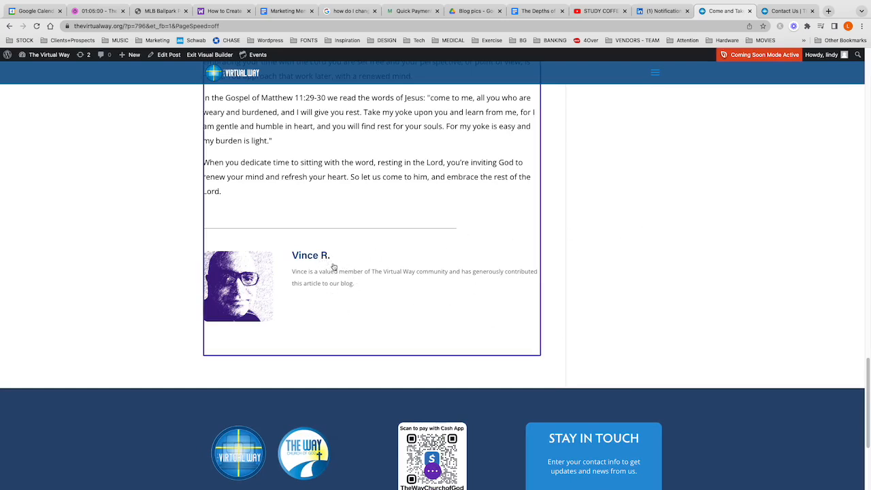
# Replace the author heading in the author Text module with the full name copied from the byline of the "The Depths of Rest - BLOG" Google Doc.
pyautogui.moveTo(345, 270)
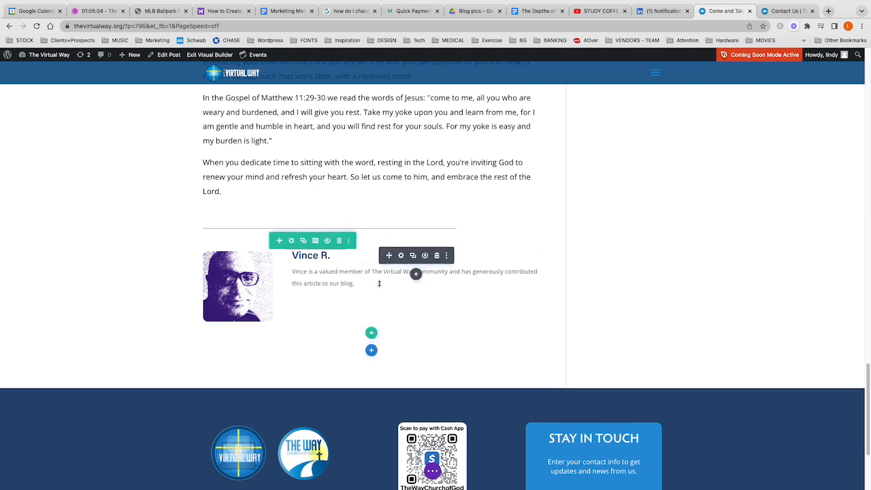
pyautogui.click(400, 256)
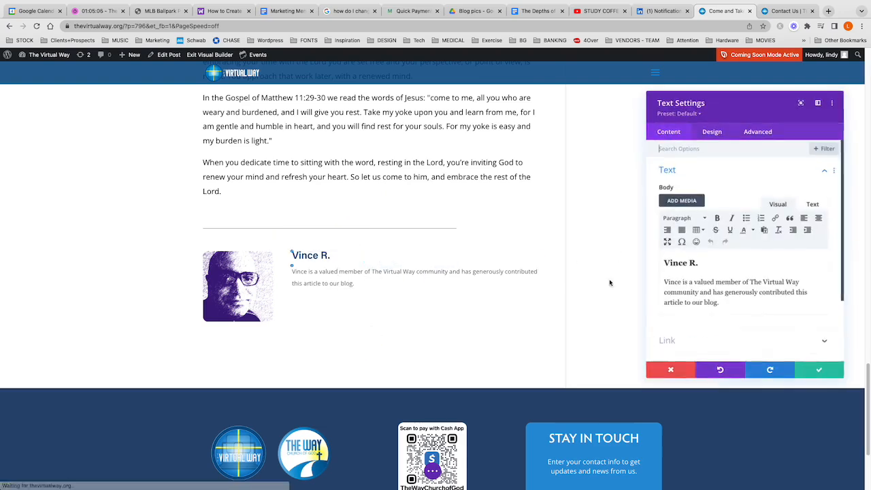
pyautogui.moveTo(661, 263); pyautogui.dragTo(697, 263)
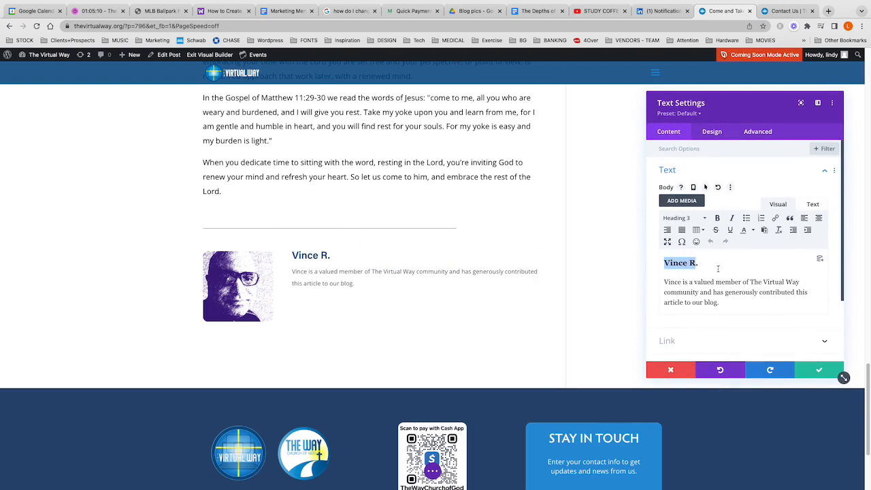
pyautogui.click(535, 11)
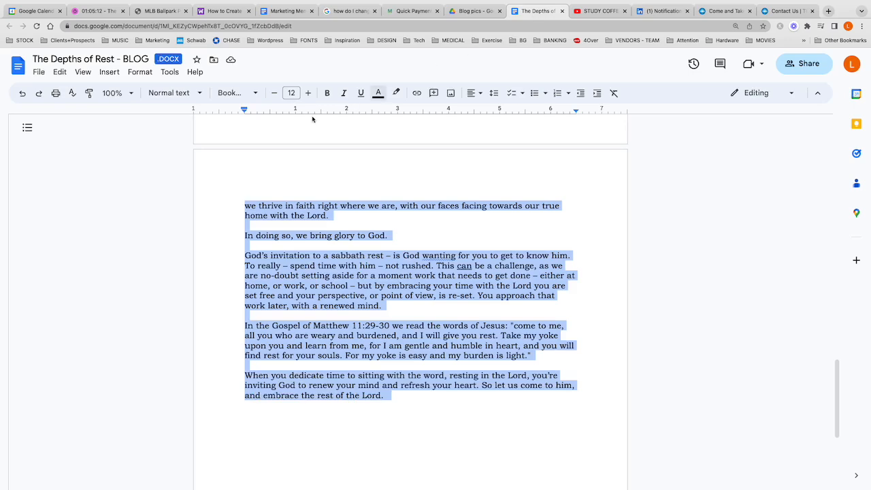
pyautogui.click(275, 215)
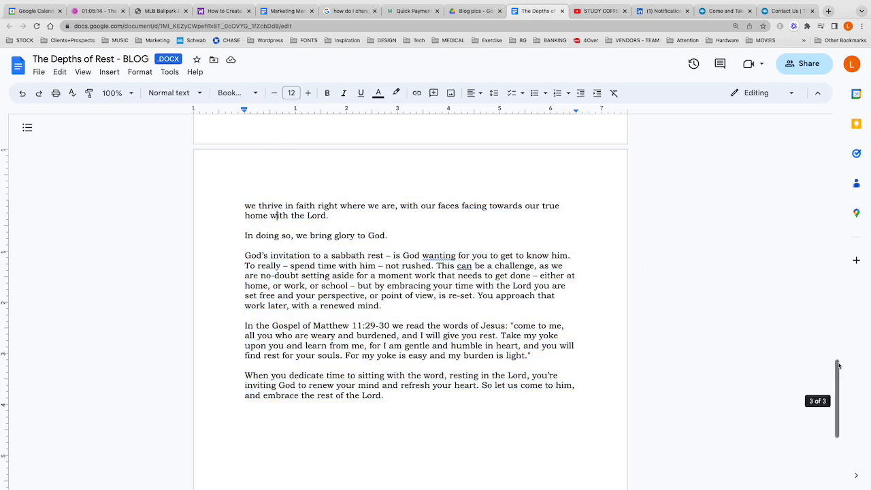
pyautogui.moveTo(839, 365); pyautogui.dragTo(606, 116)
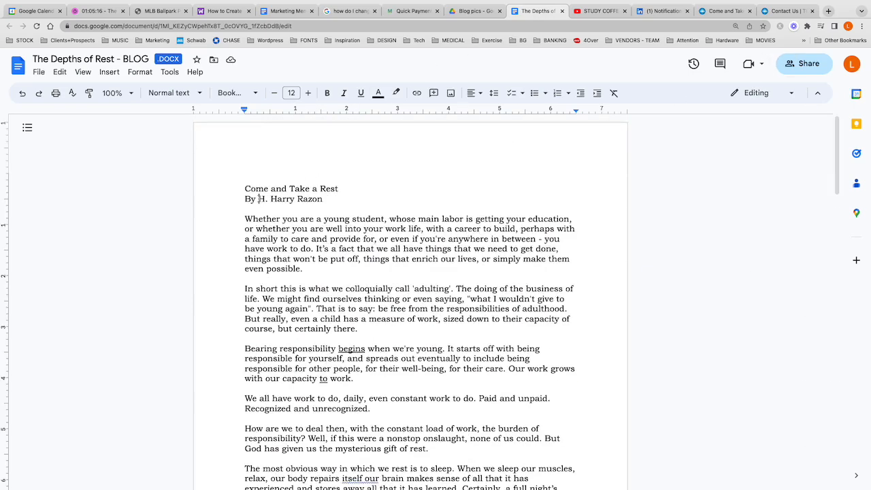
pyautogui.moveTo(258, 199); pyautogui.dragTo(324, 199)
pyautogui.hotkey('ctrl', 'c')
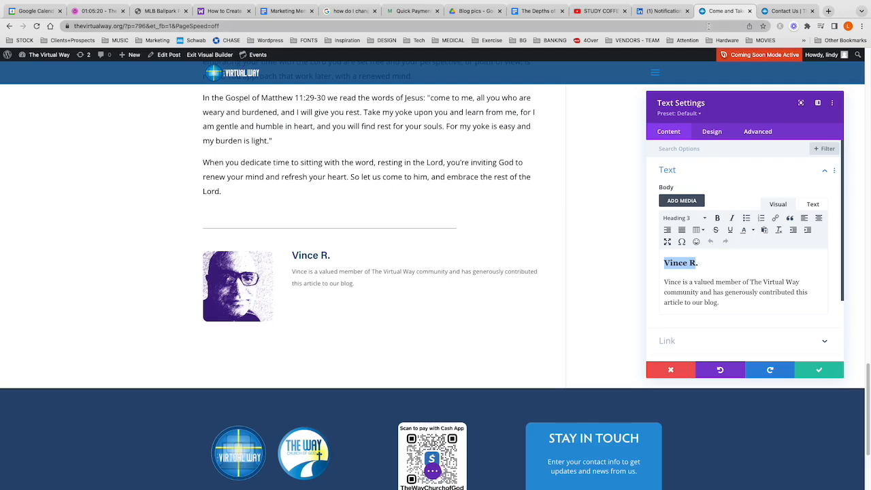
pyautogui.click(721, 11)
pyautogui.hotkey('ctrl', 'v')
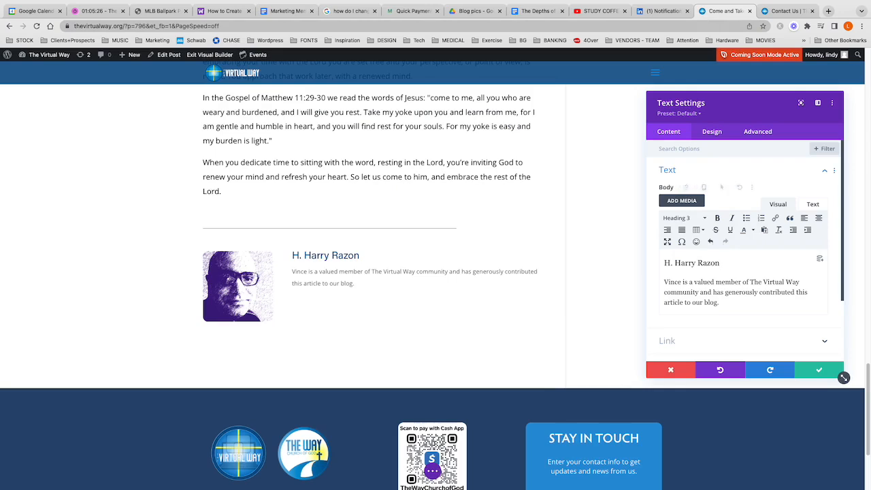
# Replace the first name that opens the author bio with the new author's first name and save the Text module.
pyautogui.moveTo(664, 282); pyautogui.dragTo(681, 281)
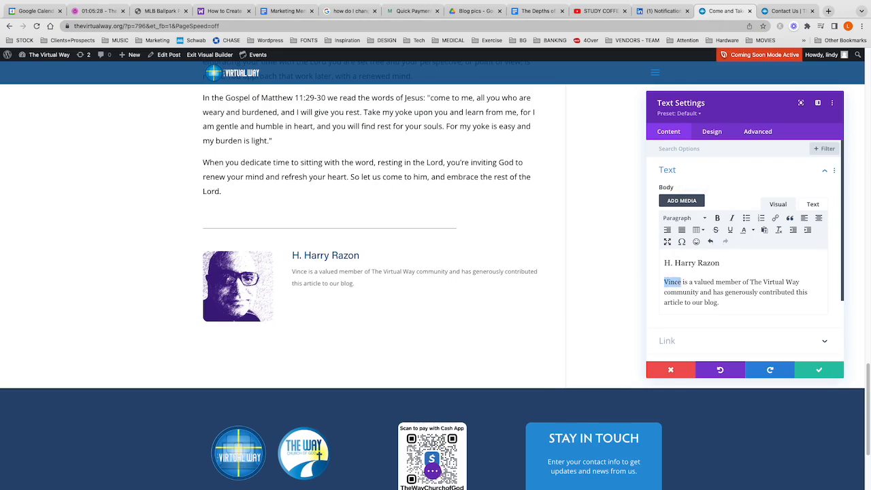
pyautogui.write('Harry')
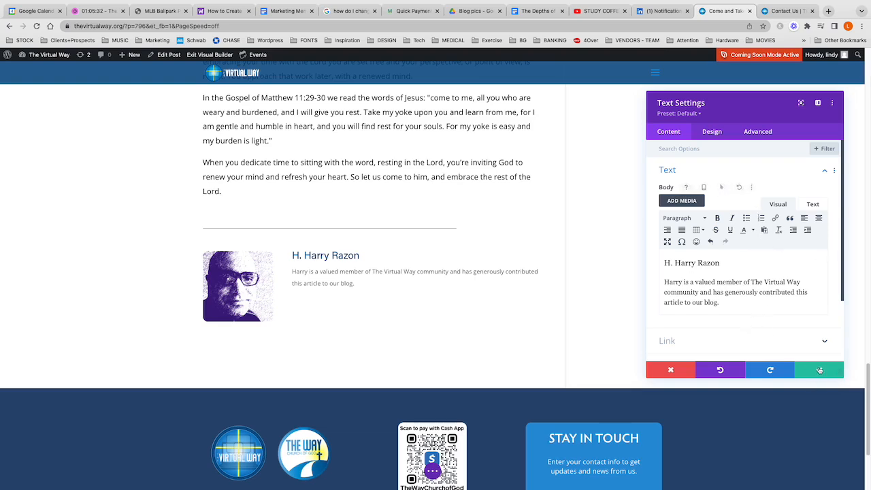
pyautogui.click(820, 370)
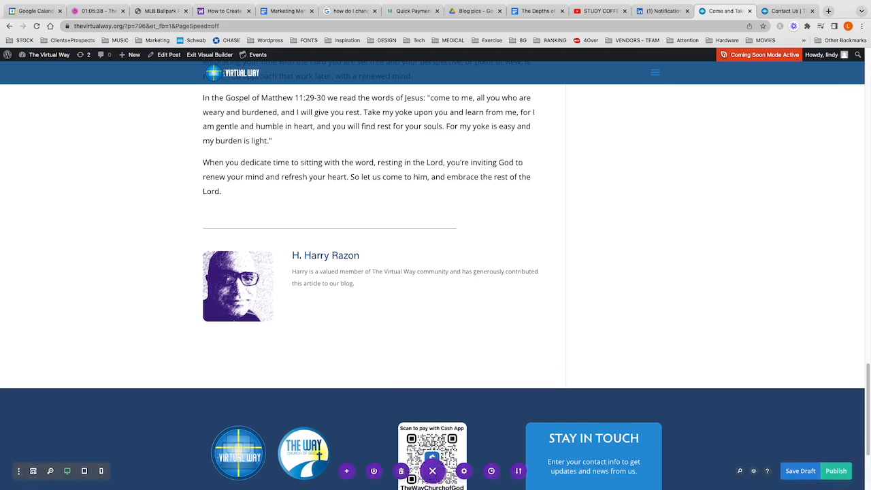
# Publish the post from the visual builder, check the page title area, and return to the back-end post editor.
pyautogui.click(837, 475)
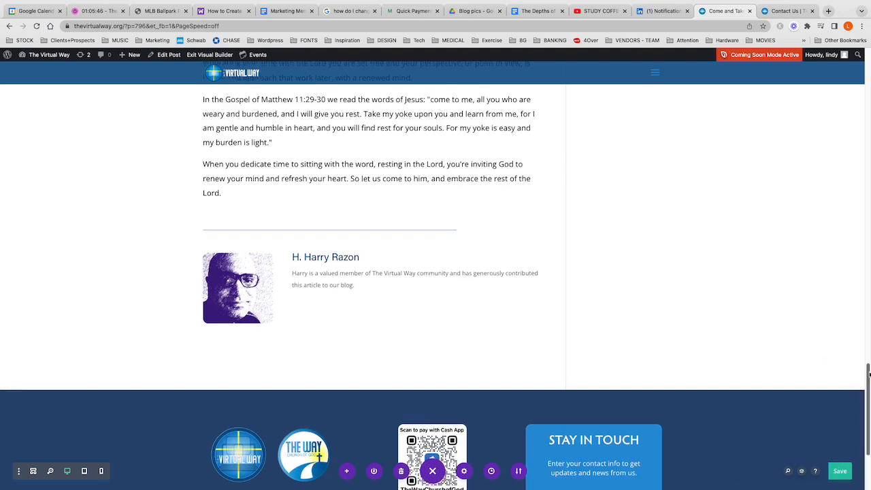
pyautogui.scroll(10, 848, 165)
pyautogui.scroll(10, 848, 165)
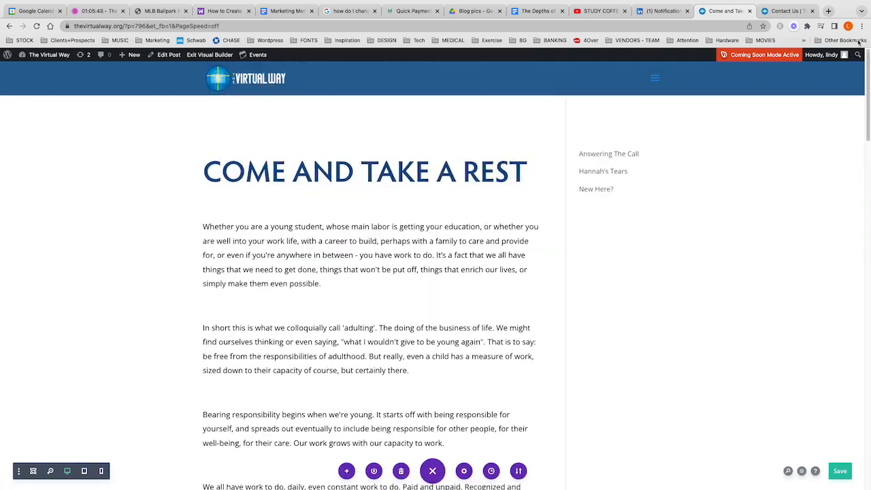
pyautogui.moveTo(485, 198)
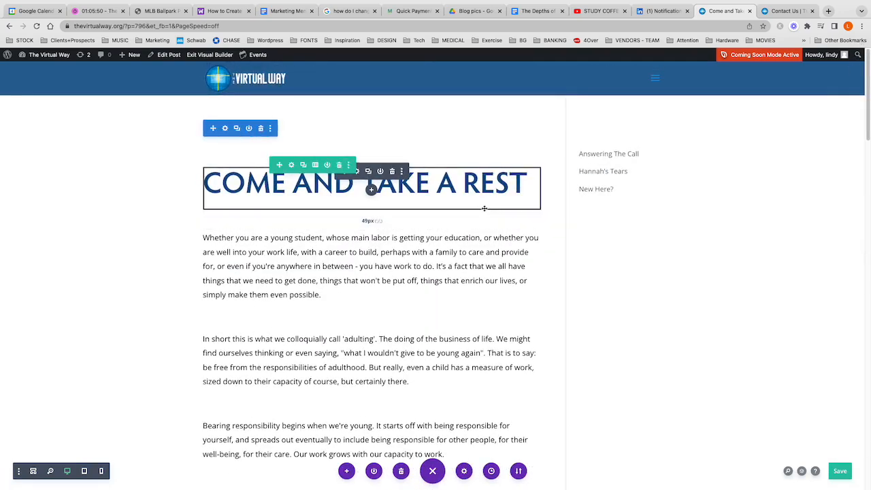
pyautogui.click(169, 56)
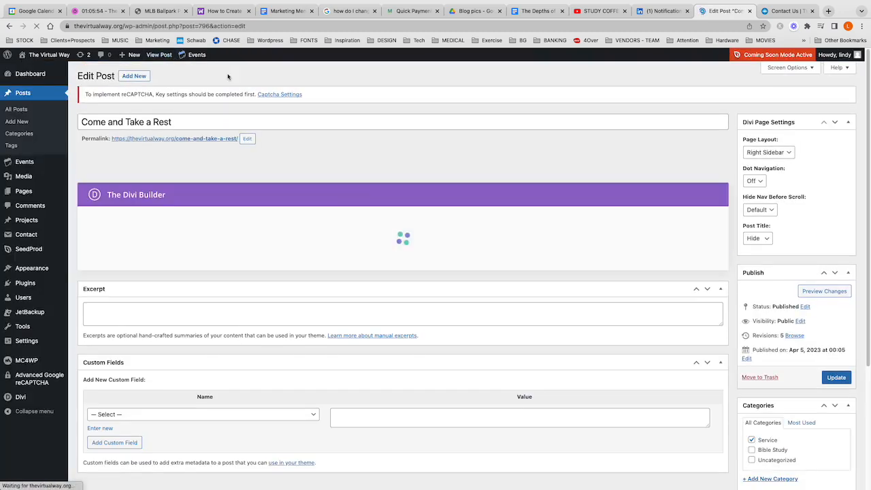
# Try to upload the author's blog JPEG from the Blog folder as the post's featured image, and close the image chooser.
pyautogui.scroll(-5, 867, 262)
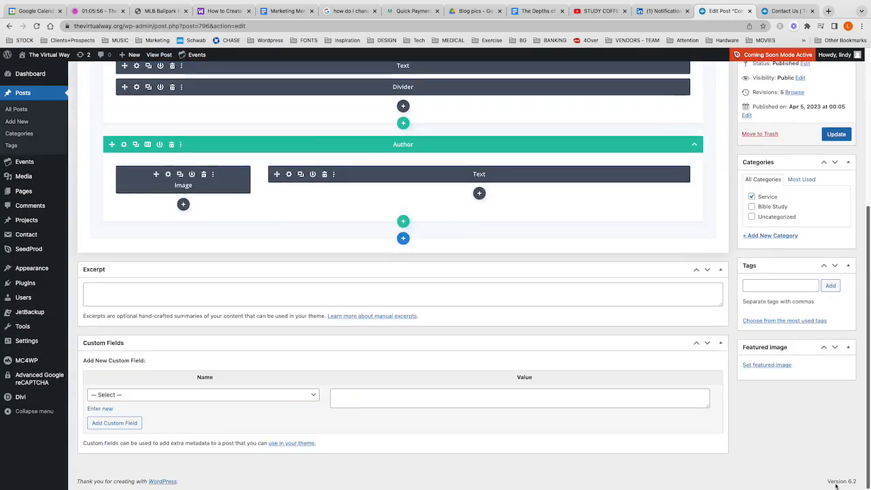
pyautogui.click(779, 365)
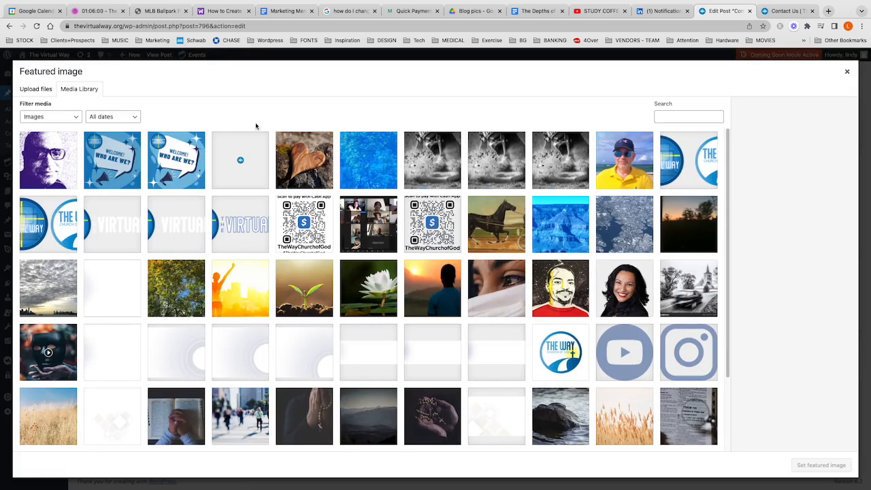
pyautogui.click(34, 89)
pyautogui.click(424, 249)
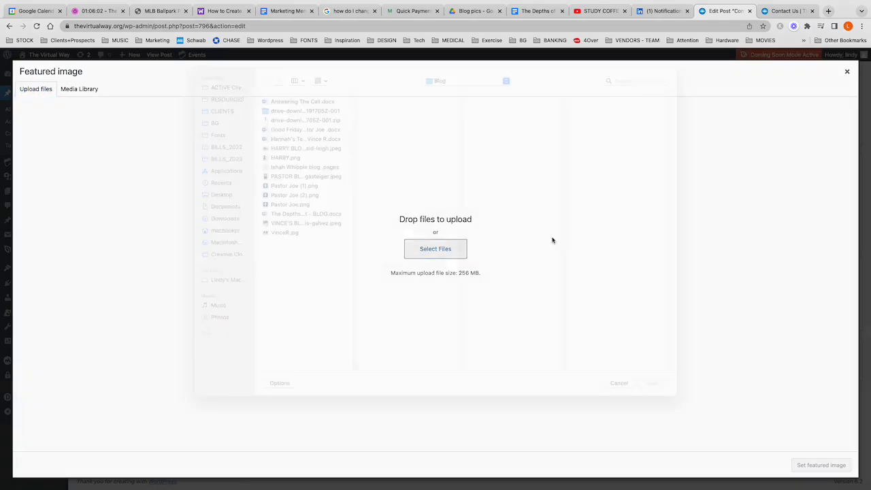
pyautogui.click(303, 161)
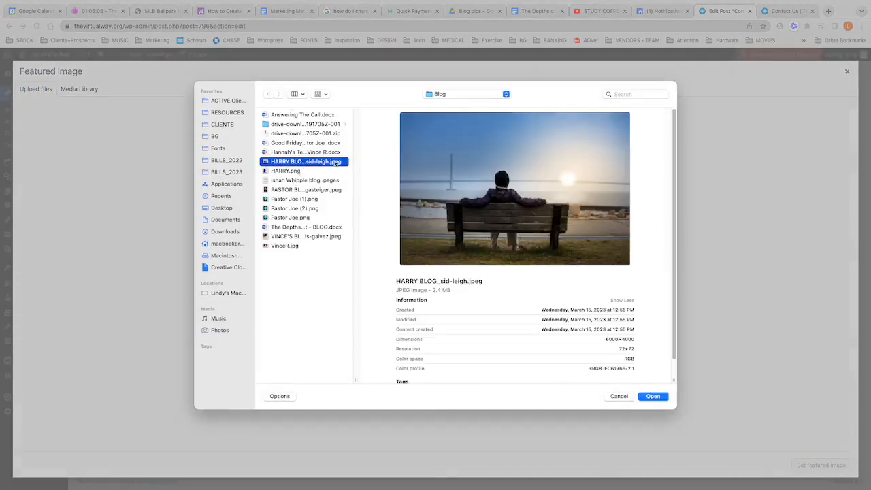
pyautogui.click(667, 401)
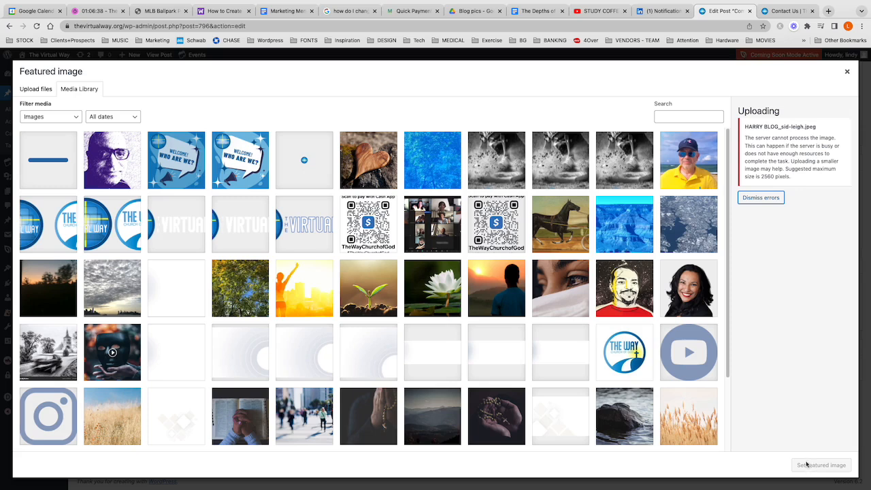
pyautogui.click(846, 72)
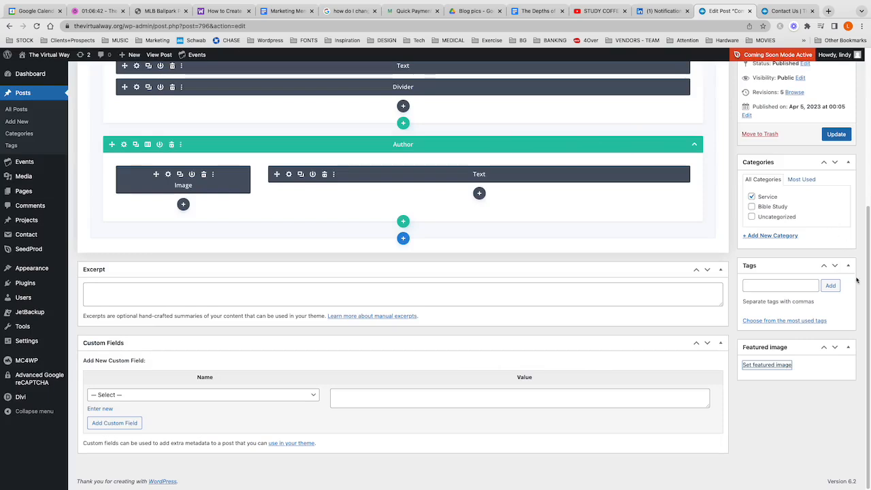
# Update the published "Come and Take a Rest" post from the back-end editor.
pyautogui.click(835, 135)
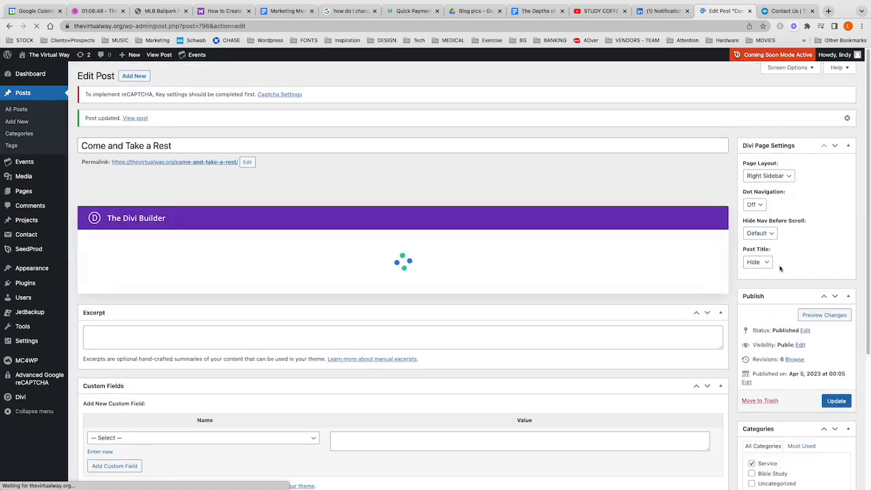
pyautogui.scroll(-5, 776, 241)
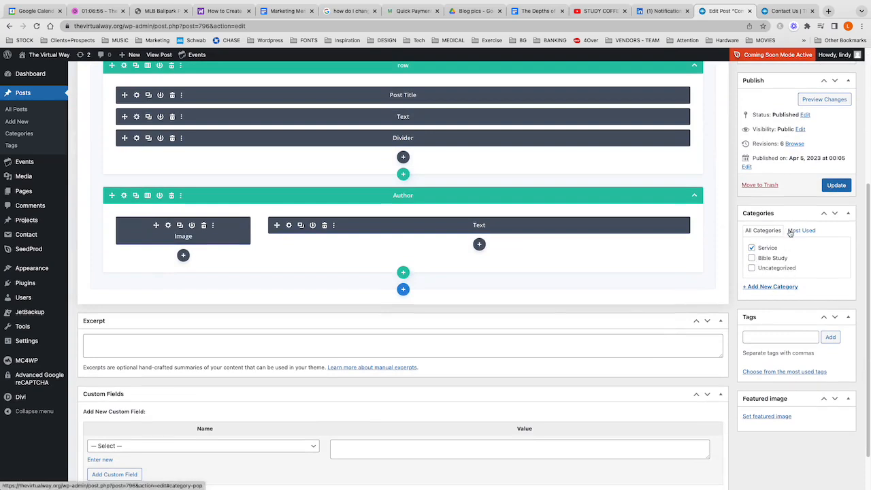
pyautogui.click(128, 345)
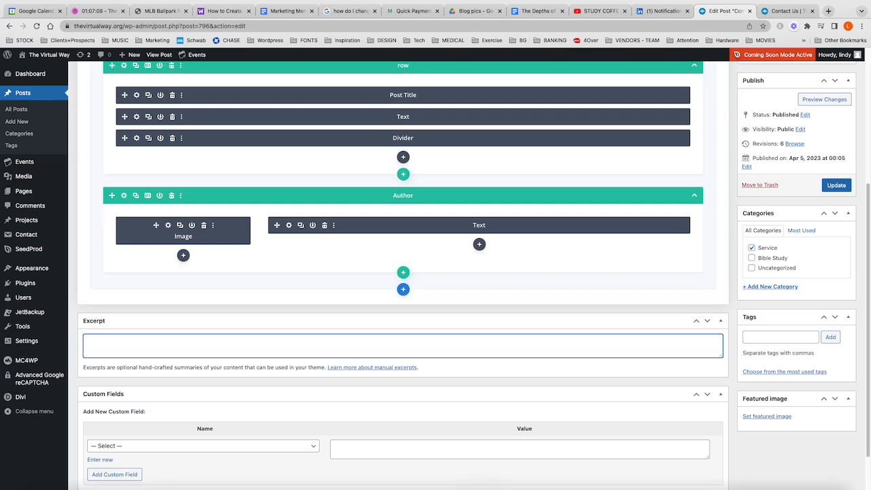
pyautogui.moveTo(484, 478)
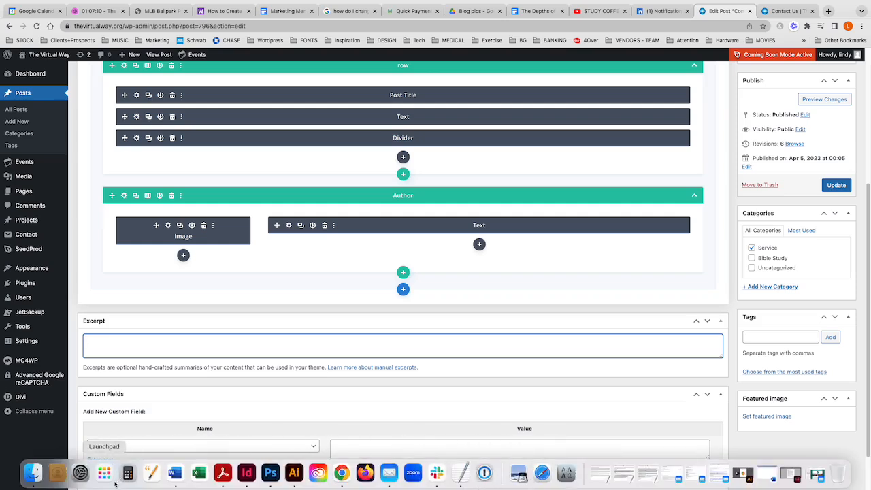
pyautogui.click(33, 474)
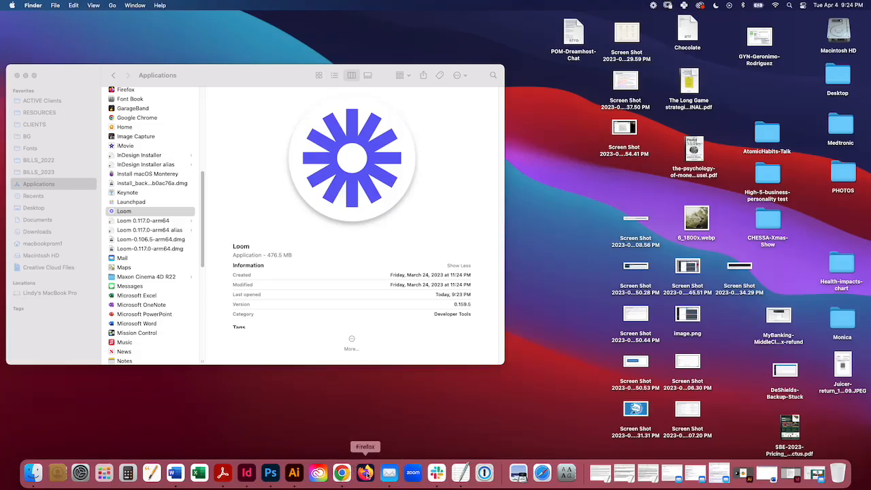
pyautogui.click(344, 471)
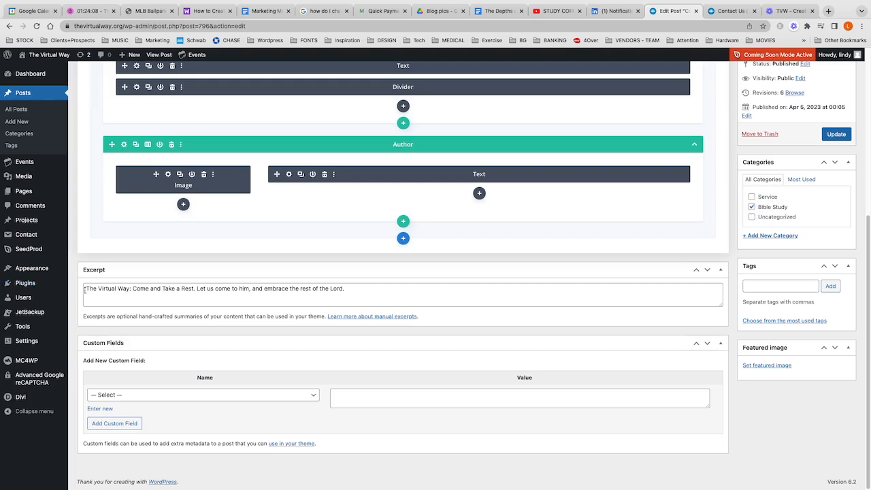
# Update the post with its "The Virtual Way: Come and Take a Rest" excerpt, and review the site name and post title in the excerpt wording.
pyautogui.moveTo(85, 289); pyautogui.dragTo(304, 297)
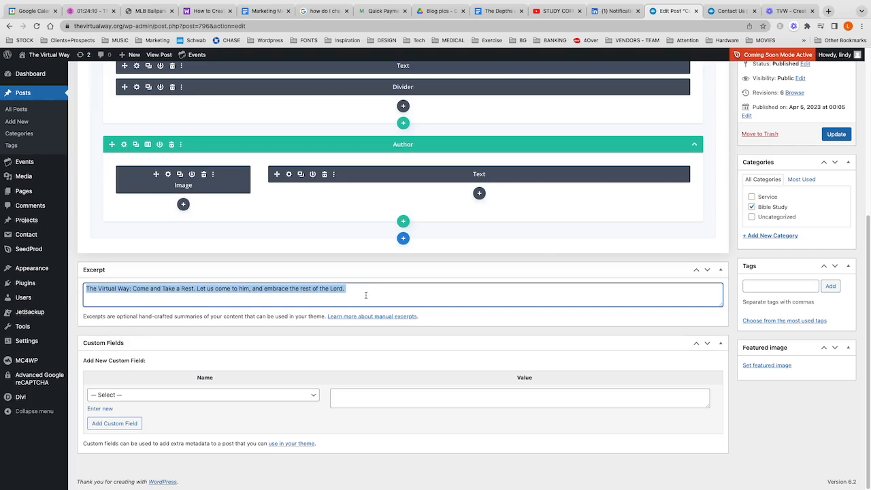
pyautogui.click(177, 301)
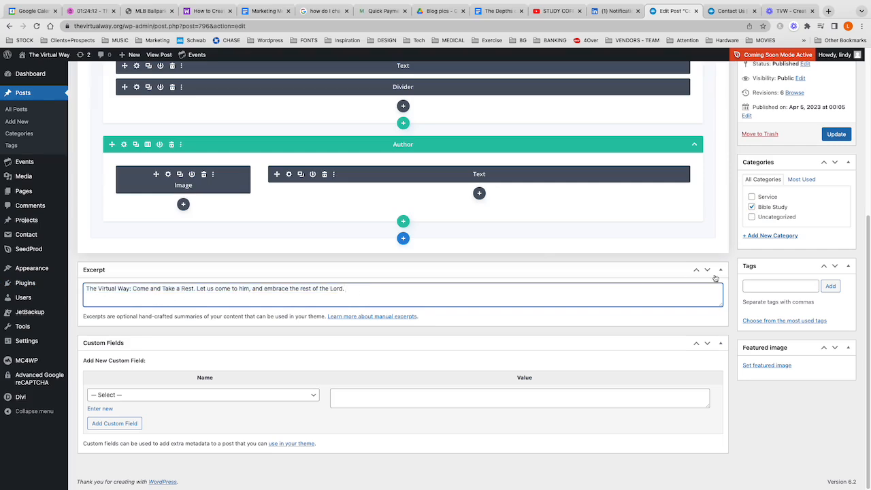
pyautogui.click(836, 134)
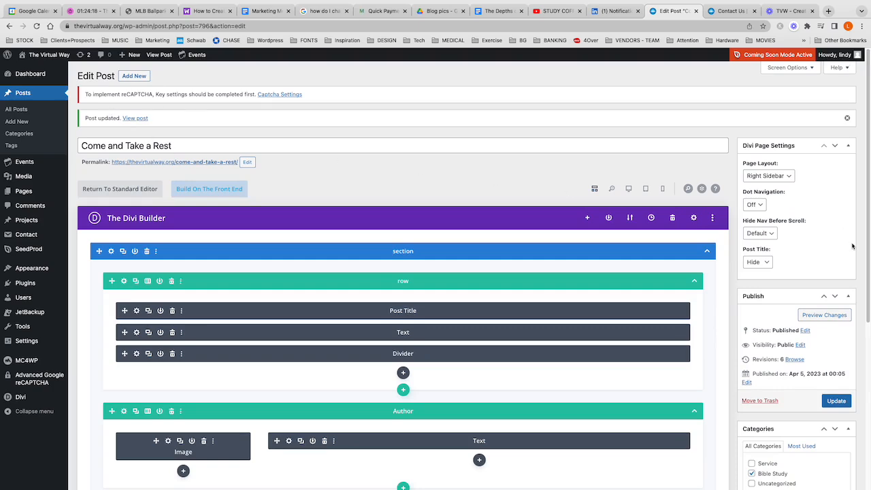
pyautogui.scroll(-5, 852, 246)
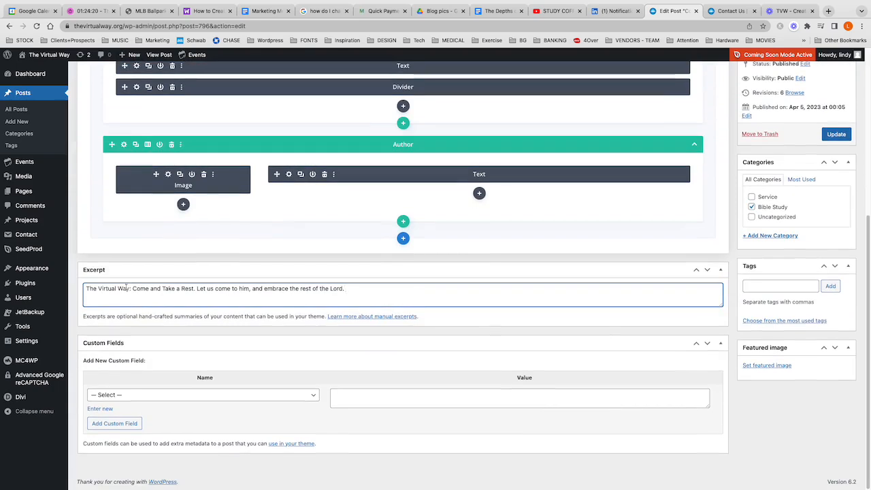
pyautogui.moveTo(133, 290); pyautogui.dragTo(196, 289)
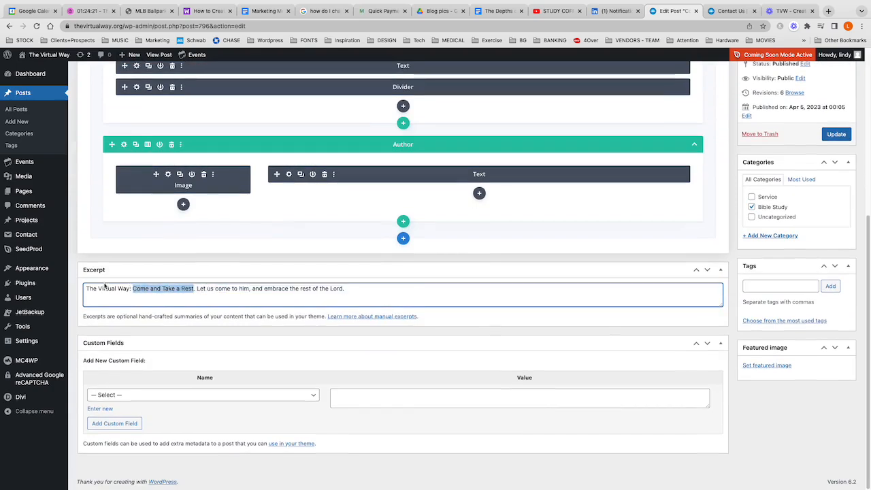
pyautogui.moveTo(87, 289); pyautogui.dragTo(130, 290)
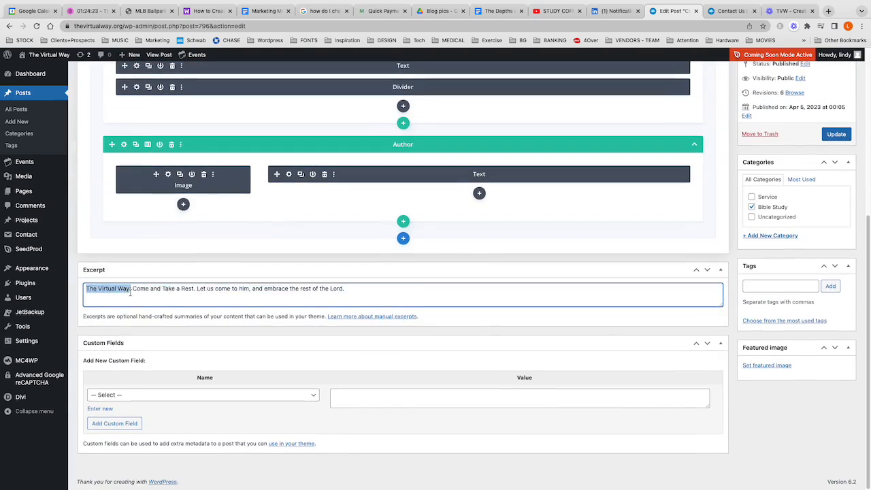
pyautogui.click(446, 288)
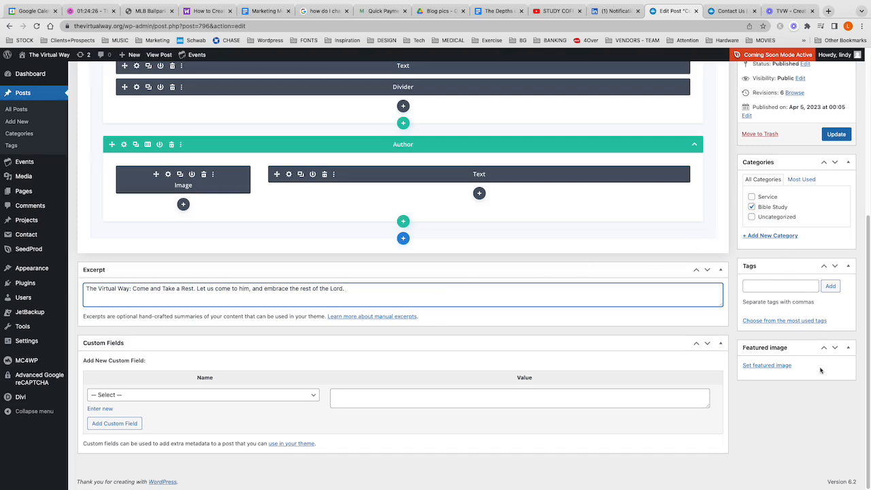
# Permanently delete the duplicate 2560 by 1707 scaled JPEG of the bench sunset photo from the media library through the featured image chooser.
pyautogui.click(775, 367)
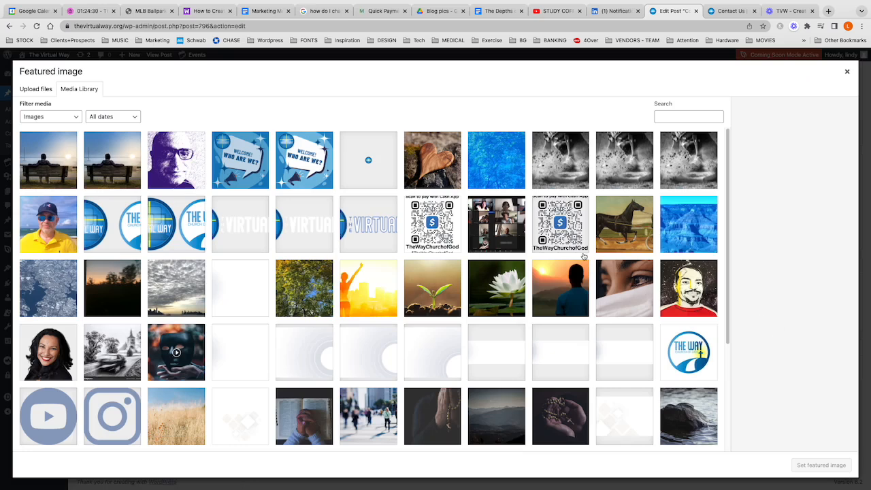
pyautogui.click(115, 161)
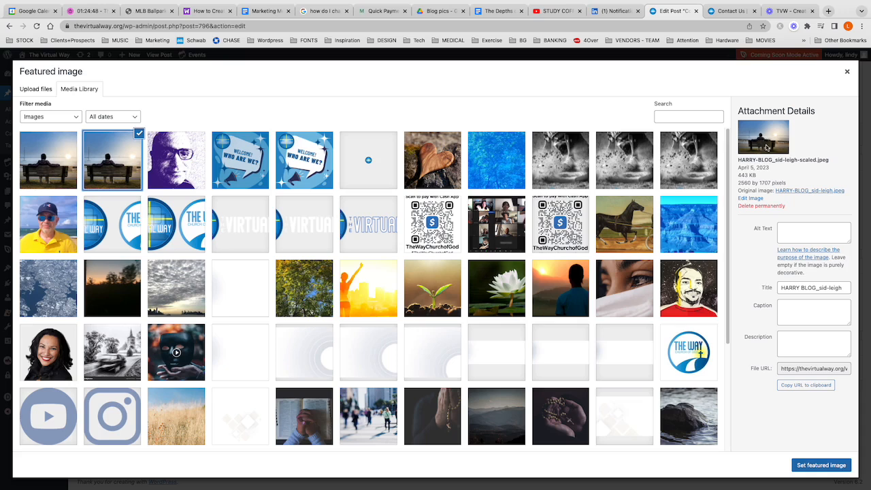
pyautogui.click(772, 207)
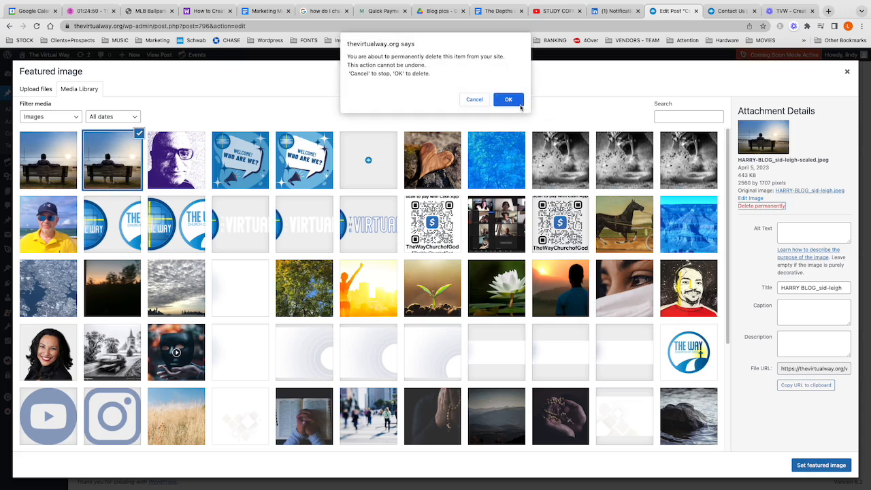
pyautogui.click(520, 103)
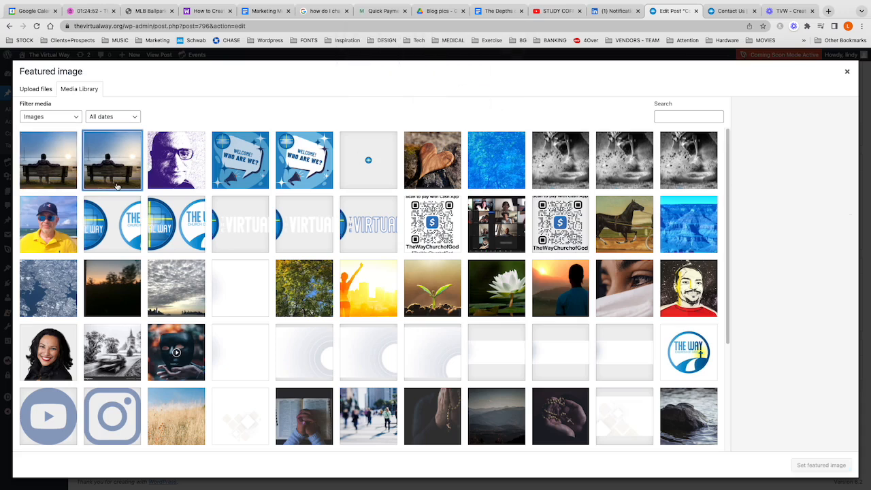
# Set the remaining 1600 by 1067 bench sunset JPG as the featured image after checking its alt text, and update the post.
pyautogui.click(52, 158)
pyautogui.click(56, 162)
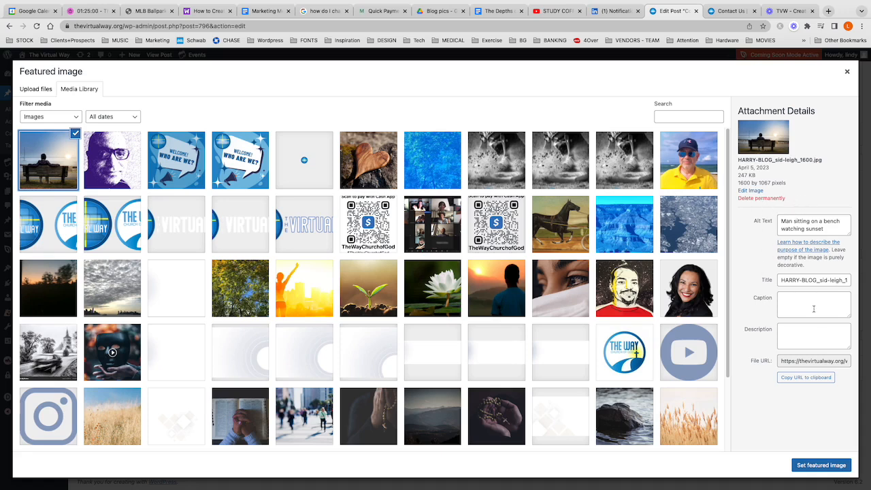
pyautogui.moveTo(781, 221); pyautogui.dragTo(831, 238)
pyautogui.click(822, 465)
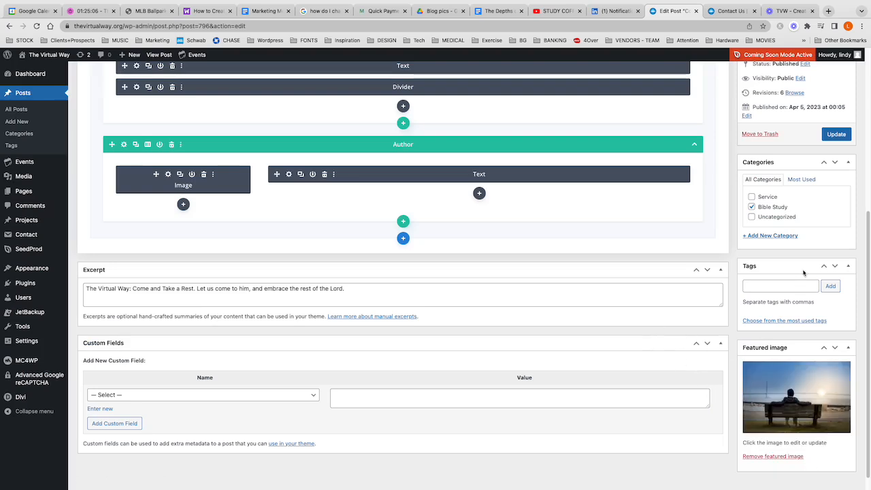
pyautogui.click(836, 135)
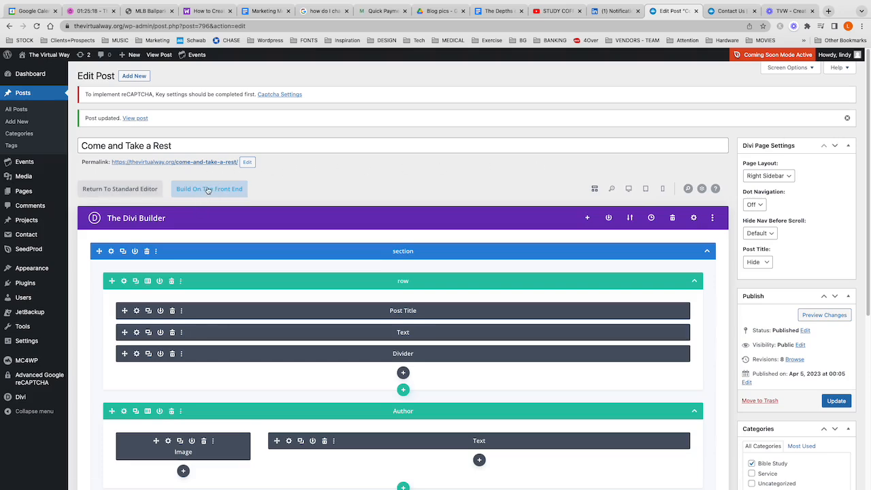
# Open the post on the front end, exit the visual builder, and review the published article's title, featured image and body text.
pyautogui.click(208, 189)
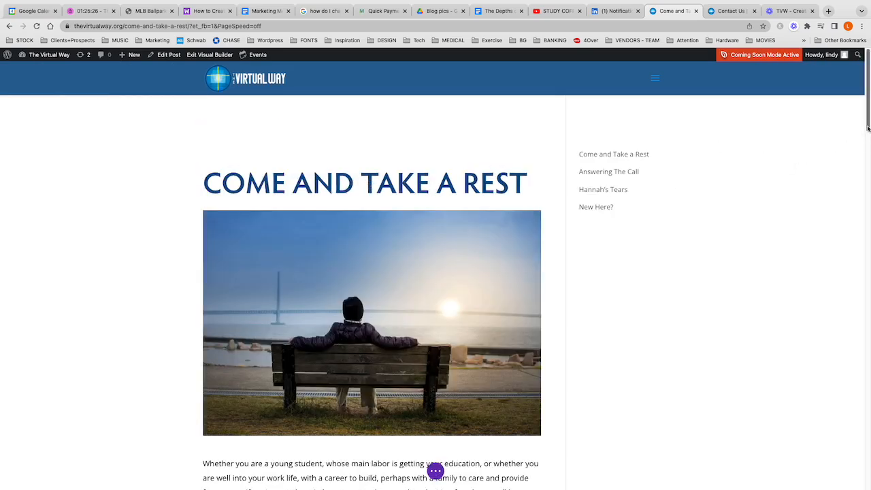
pyautogui.scroll(-5, 863, 123)
pyautogui.scroll(5, 866, 116)
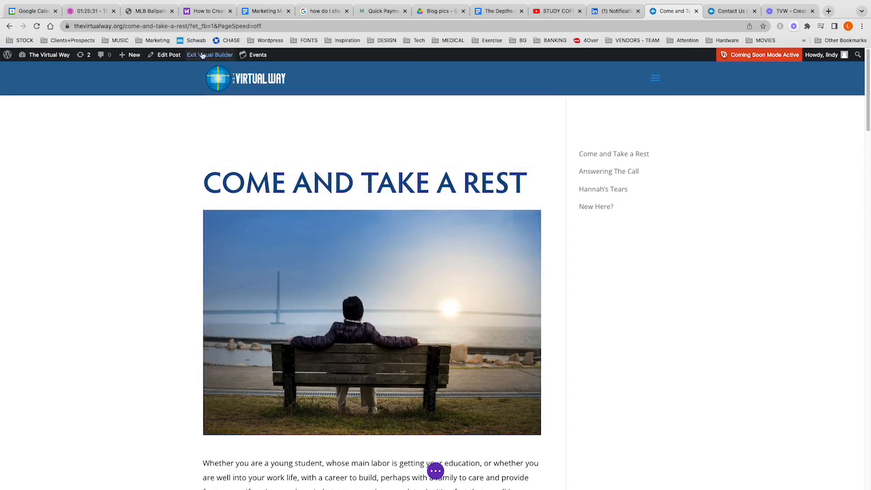
pyautogui.click(195, 55)
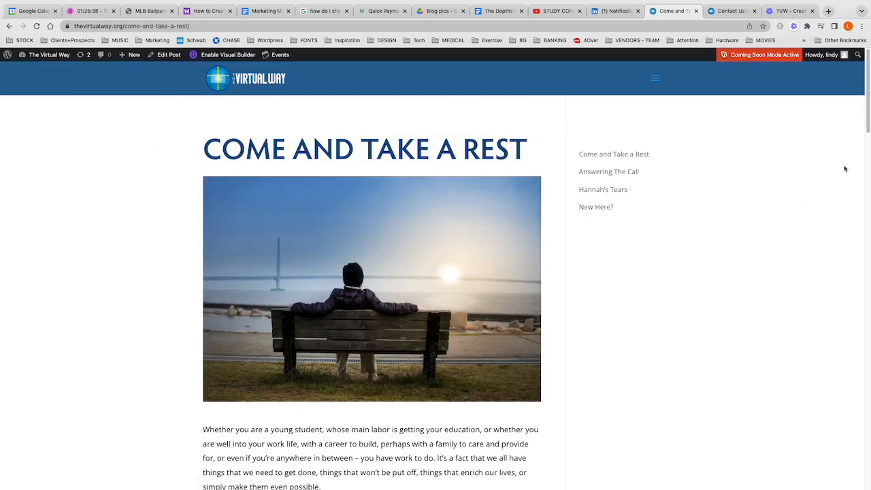
pyautogui.scroll(-7, 853, 231)
pyautogui.scroll(-10, 853, 230)
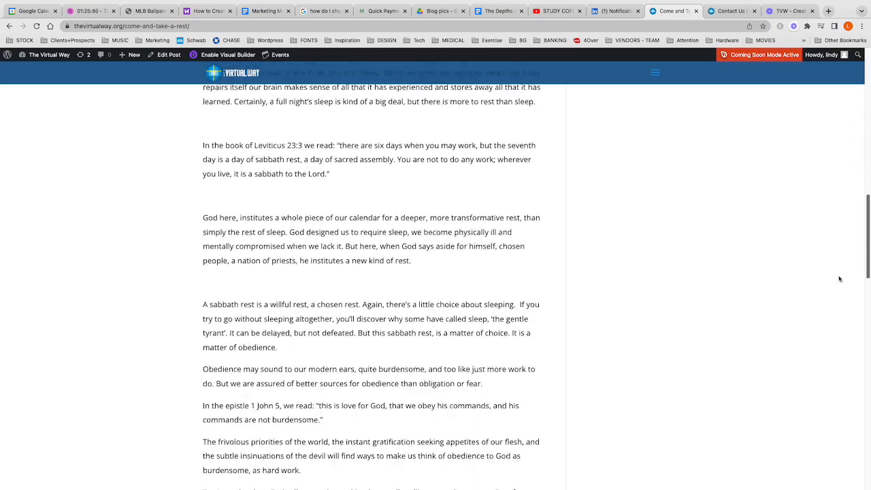
pyautogui.scroll(-6, 831, 372)
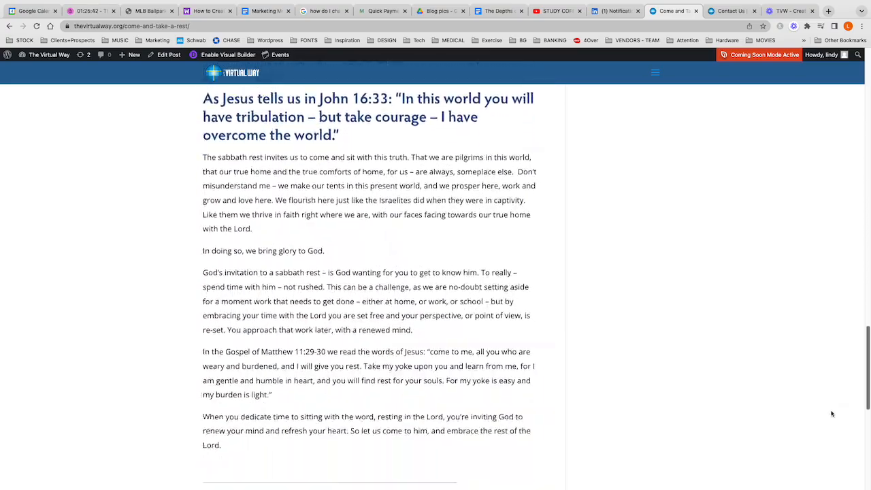
pyautogui.scroll(3, 831, 395)
pyautogui.scroll(20, 831, 395)
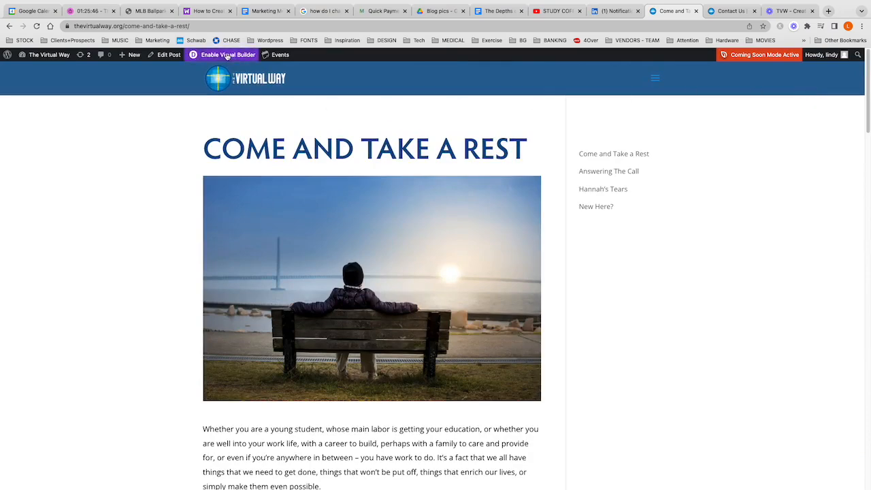
# Go to the site's Roadside Assistance Blog page and examine how the new post's card appears among the browsable articles.
pyautogui.click(655, 79)
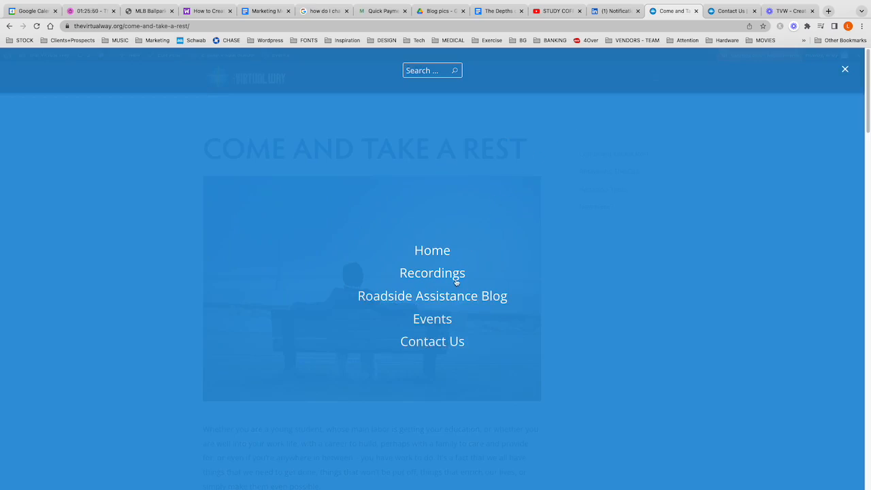
pyautogui.click(456, 297)
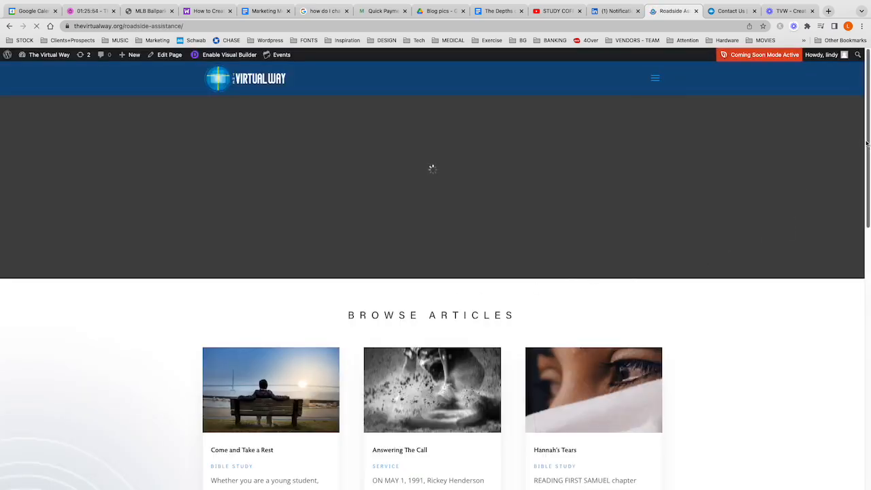
pyautogui.scroll(-5, 848, 228)
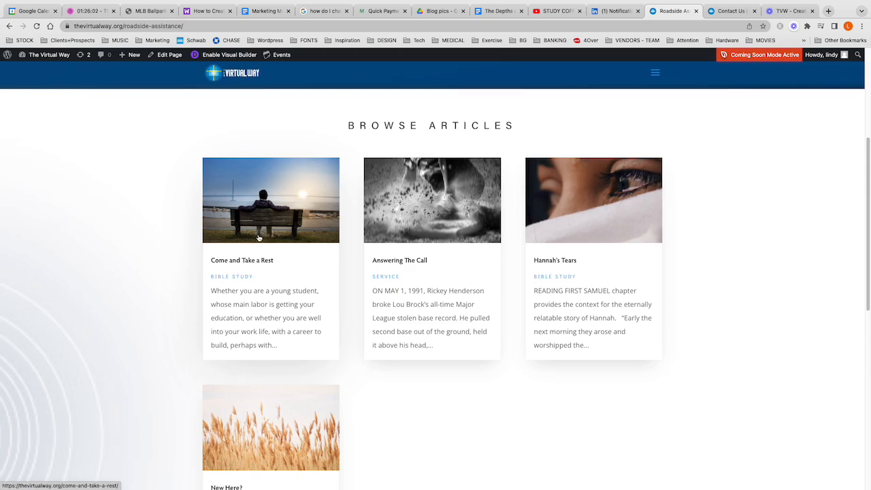
pyautogui.moveTo(868, 219); pyautogui.dragTo(836, 284)
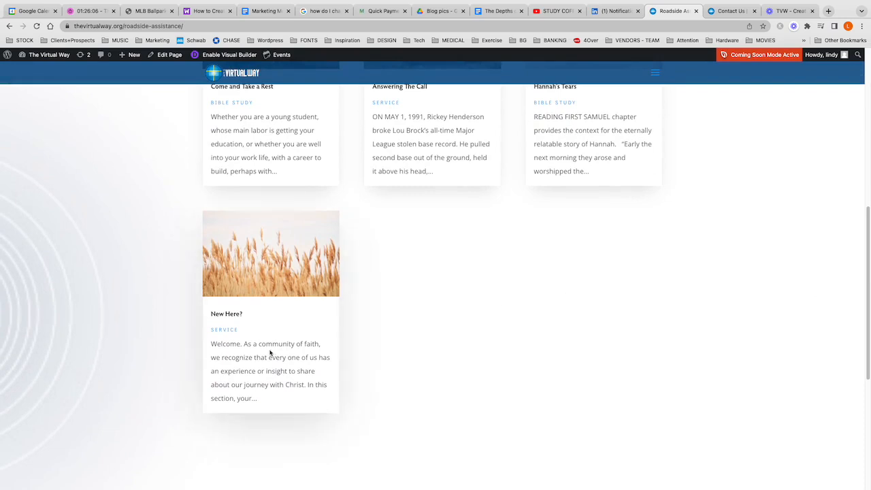
pyautogui.moveTo(870, 337); pyautogui.dragTo(870, 170)
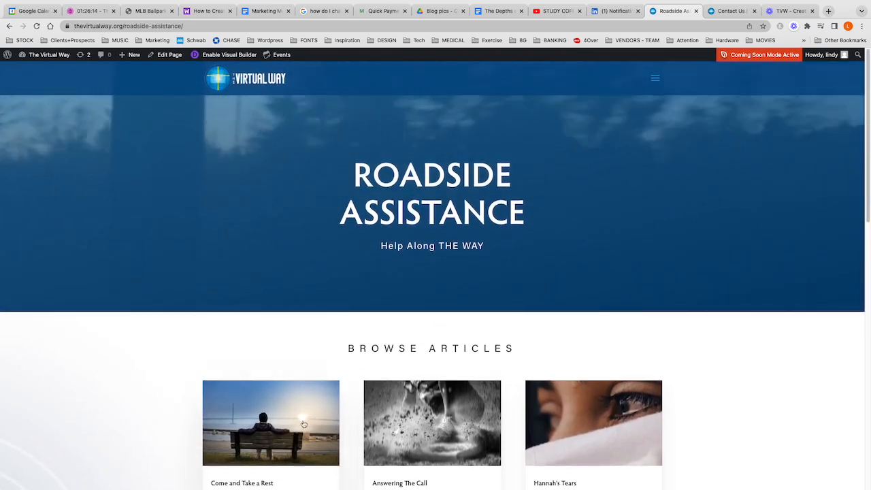
pyautogui.moveTo(68, 483)
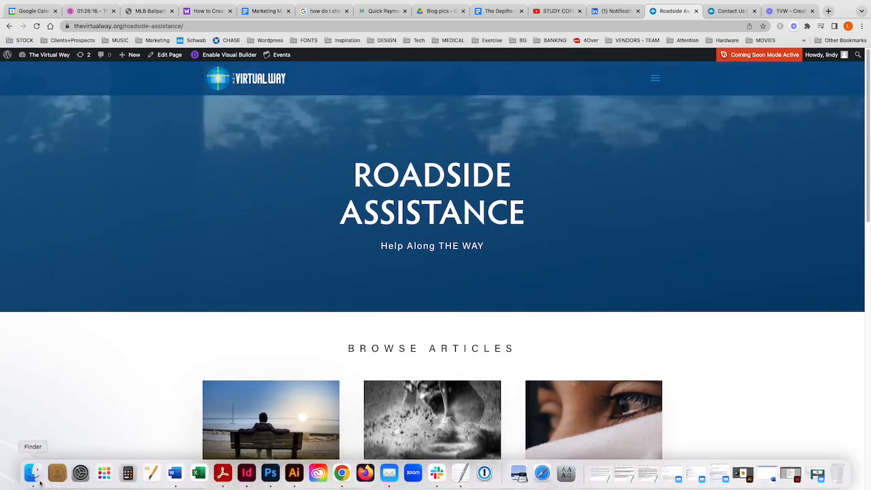